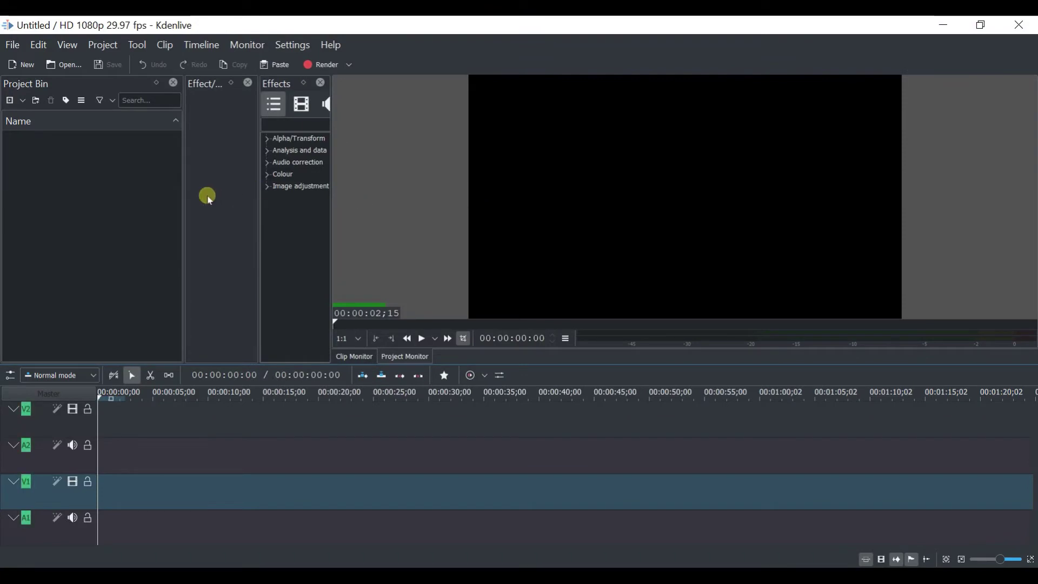
Close the Effect/Composition Stack and Effects panels
click(276, 163)
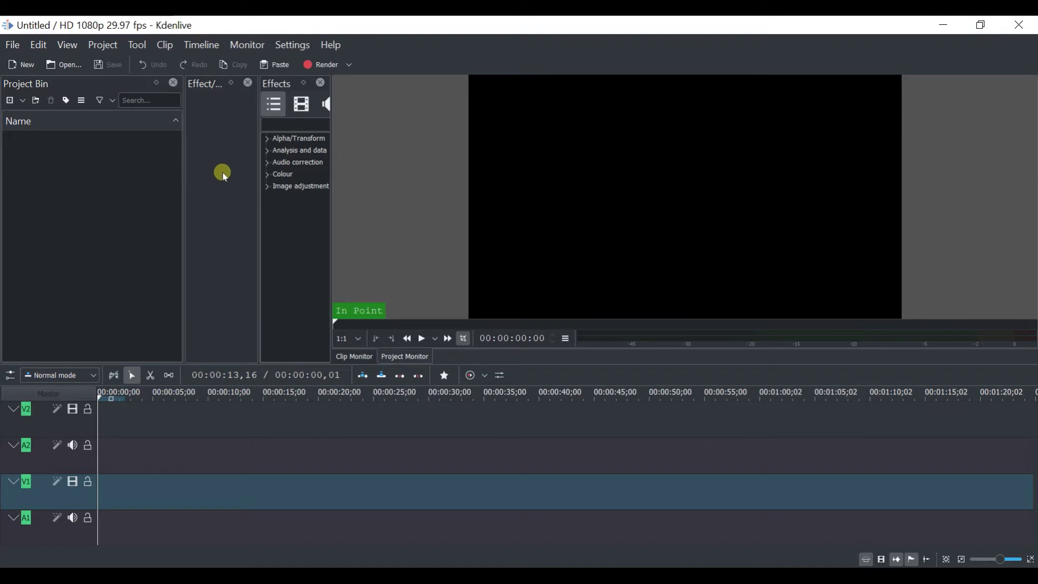
click(248, 84)
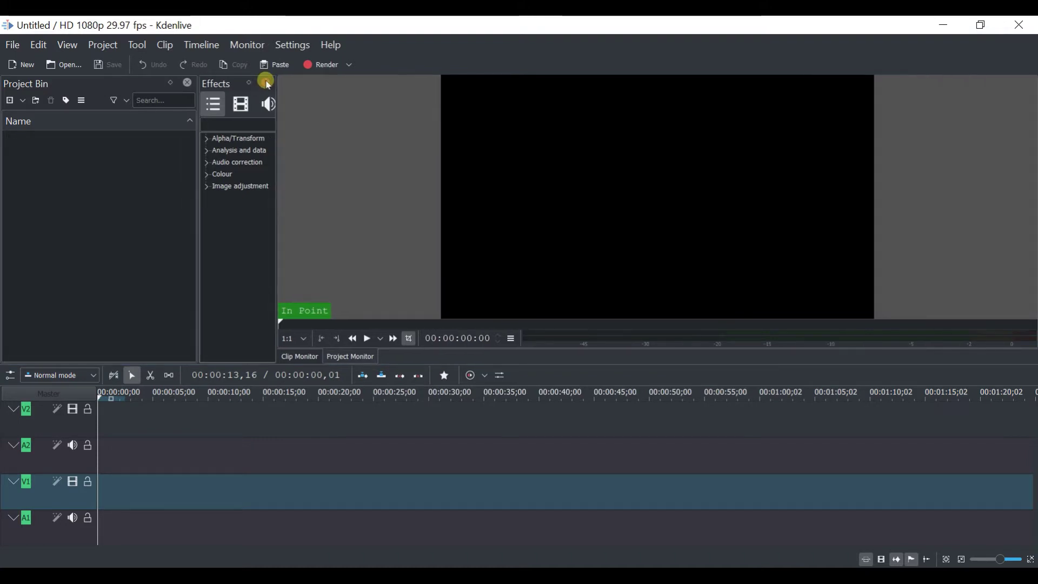
click(266, 80)
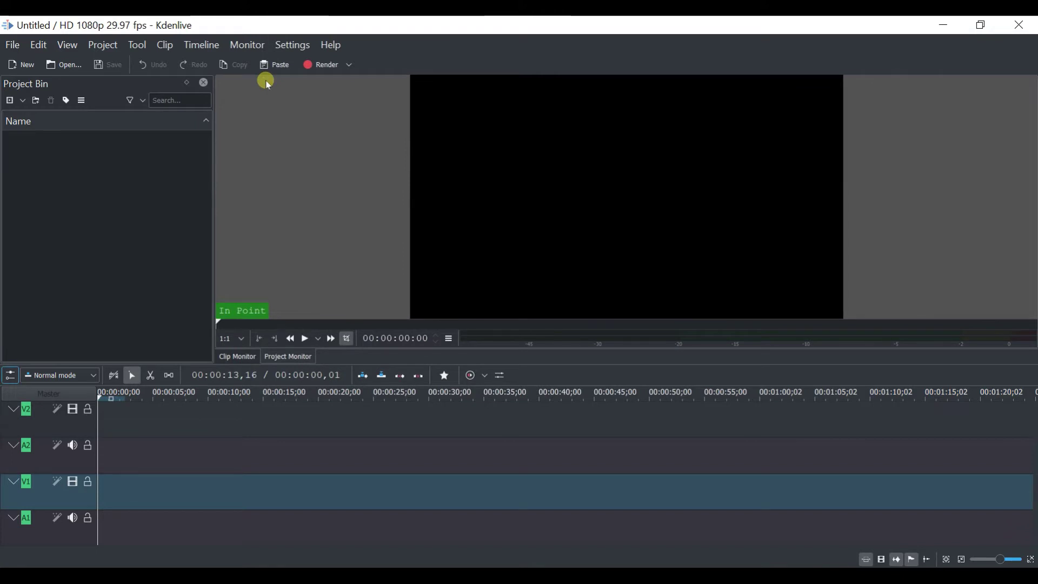
Show the Compositions and Effect/Composition Stack panels in the workspace
click(69, 45)
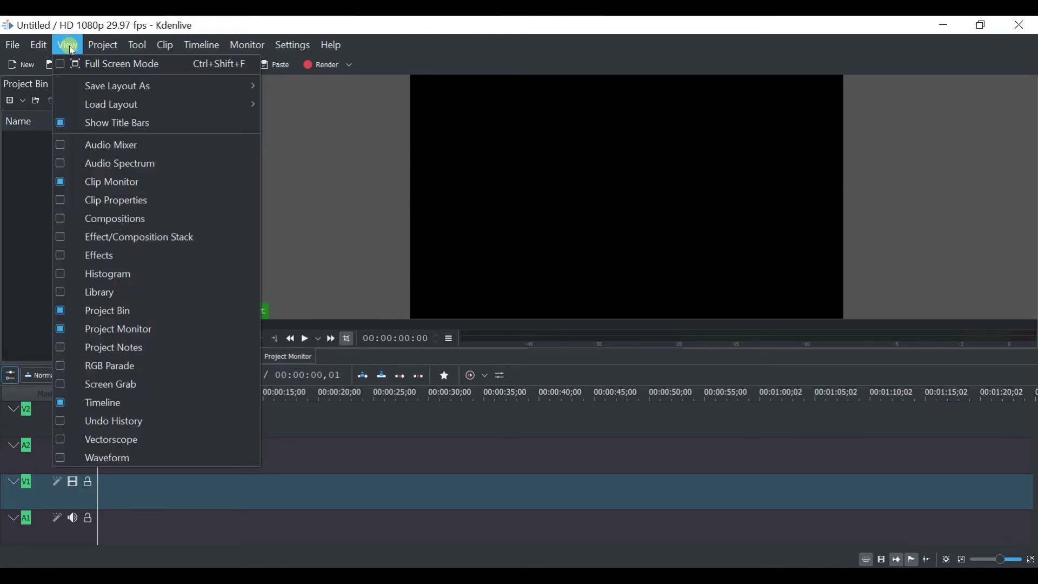
click(92, 217)
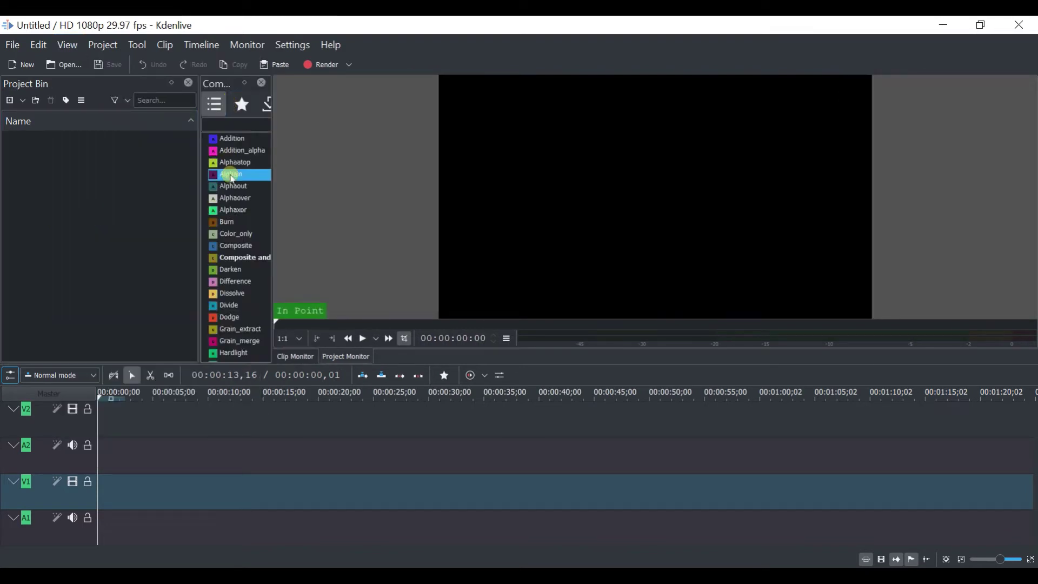
click(68, 44)
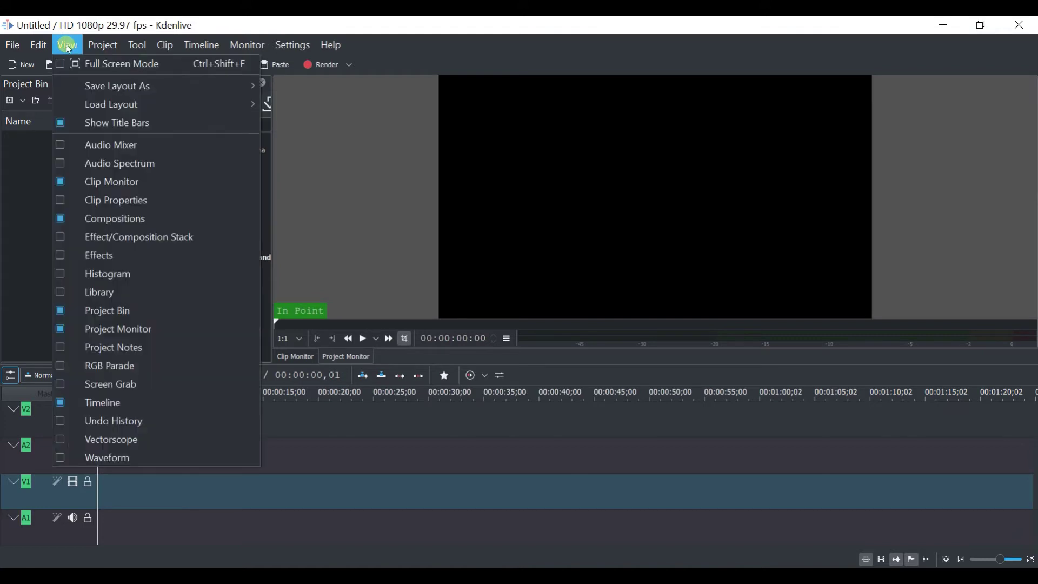
click(80, 118)
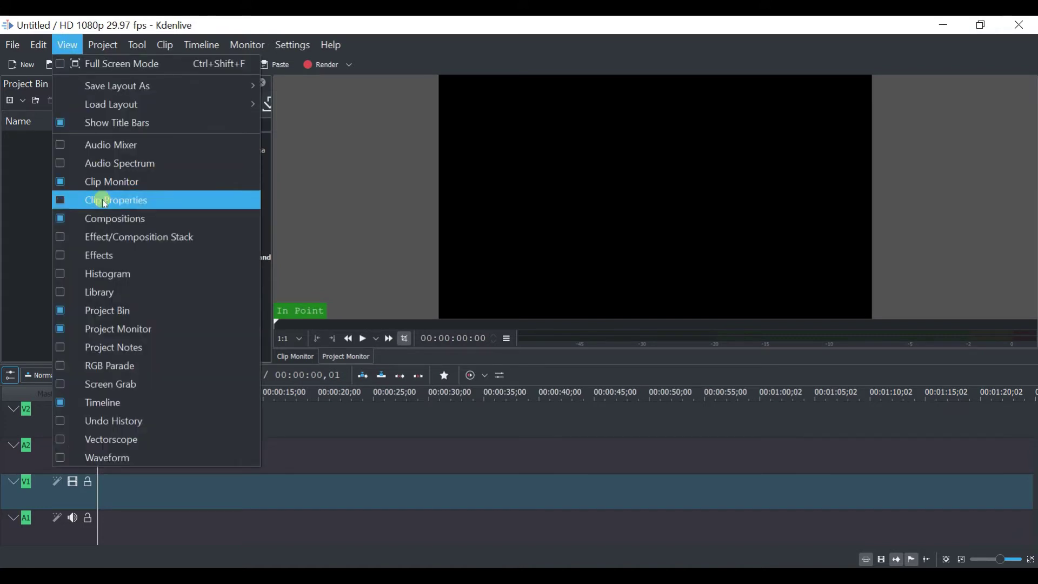
click(129, 239)
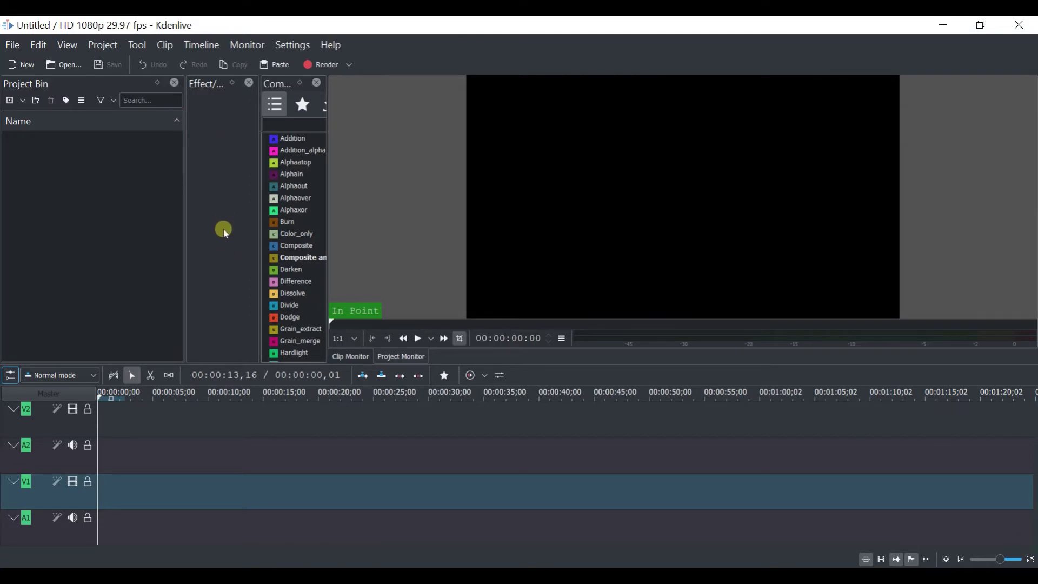
Show the Audio Mixer, and close it together with the Effect/Composition Stack and Compositions panels
click(68, 46)
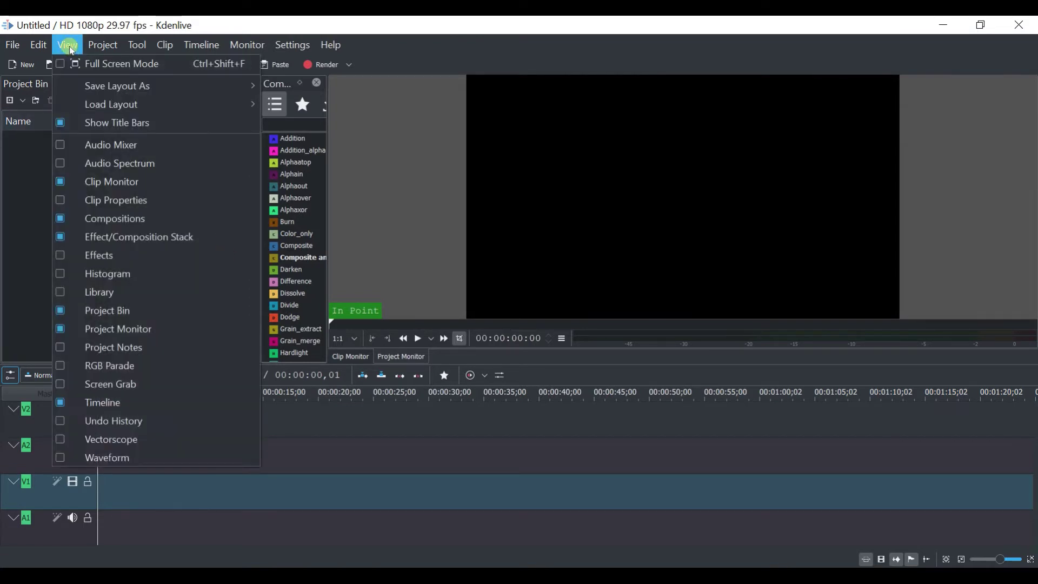
click(110, 146)
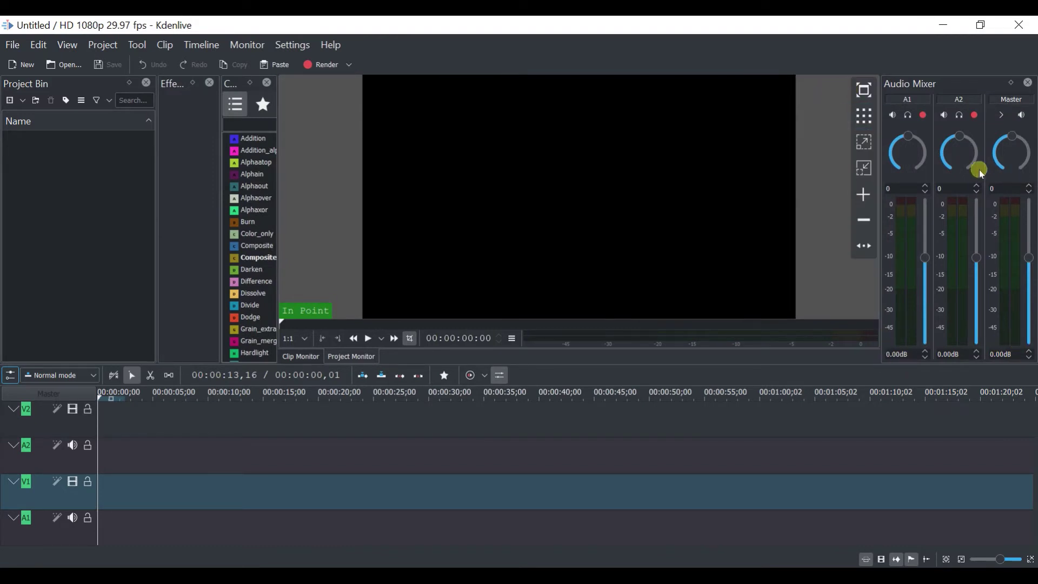
click(1028, 83)
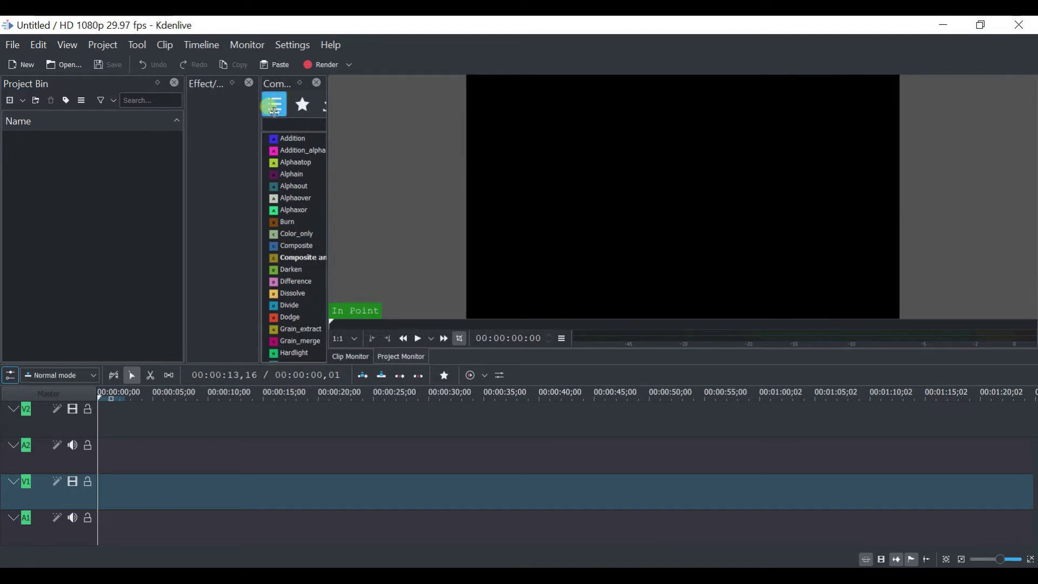
click(249, 83)
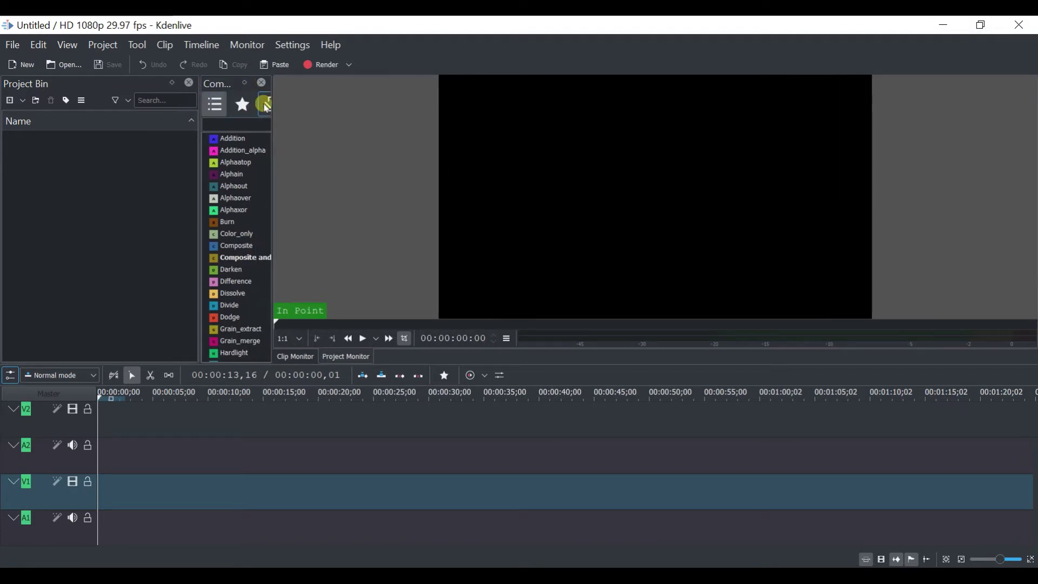
click(261, 82)
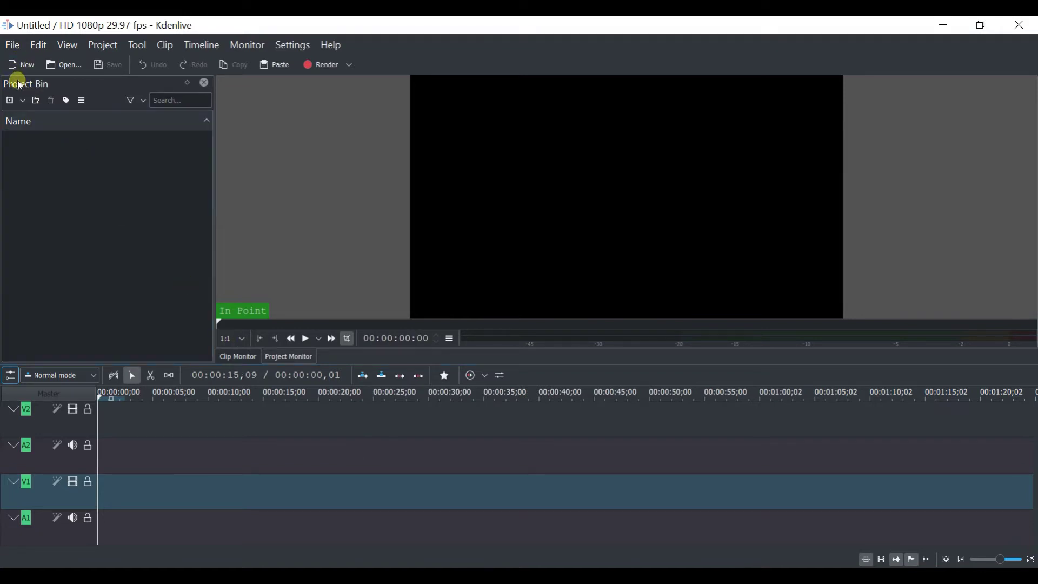
Import kdenlive.mp4 and whatsapp.mp4 from the Videos folder into the project bin, and switch to the clip profile 1920x1080 11.52fps
click(63, 251)
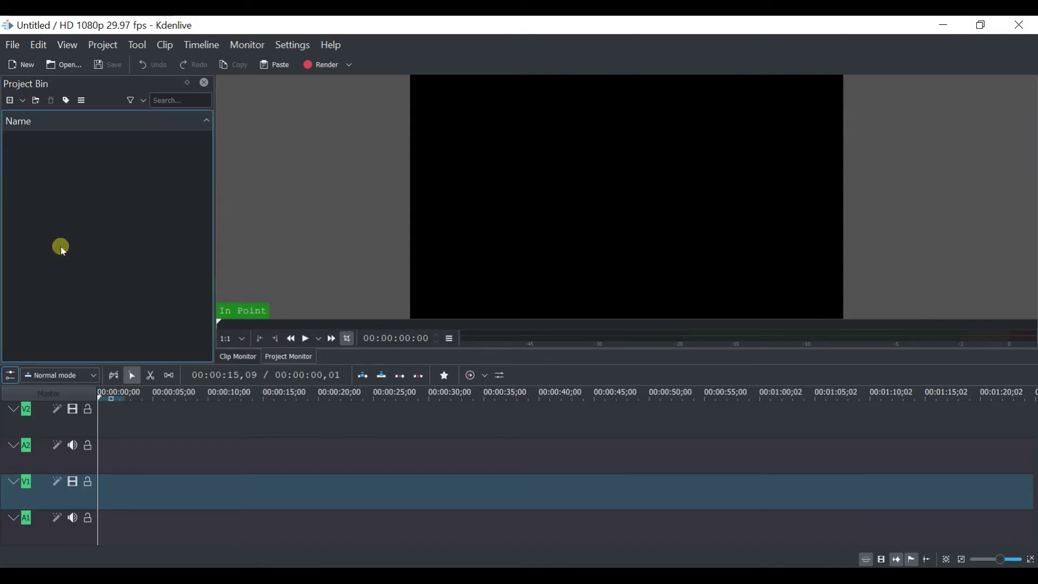
click(11, 101)
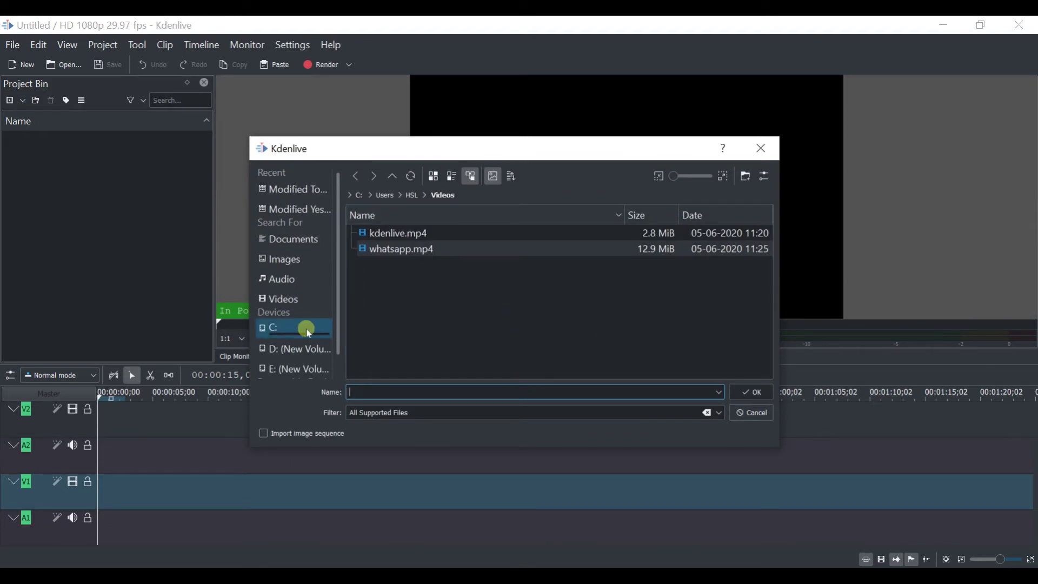
click(444, 196)
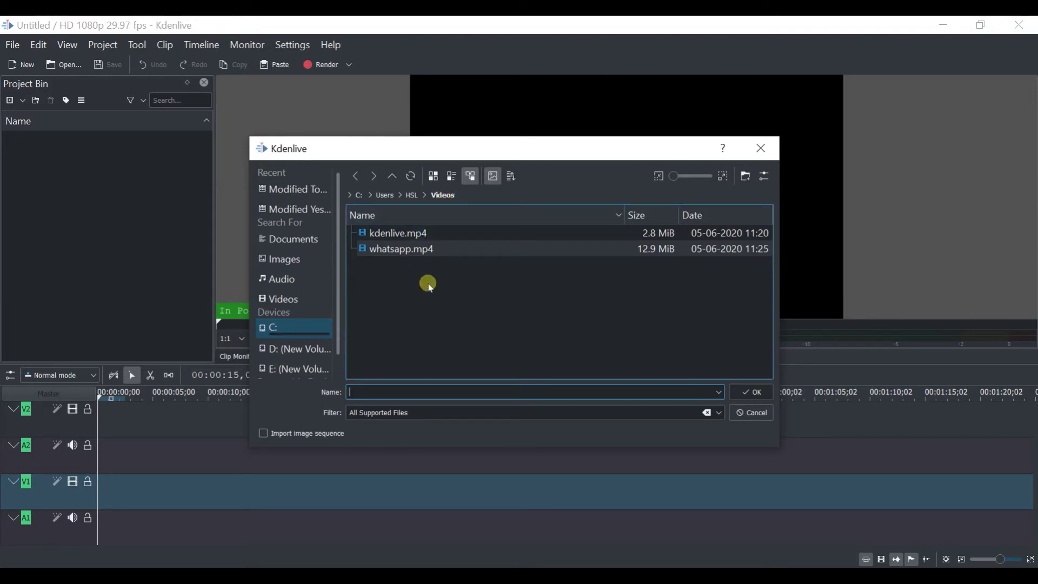
click(412, 236)
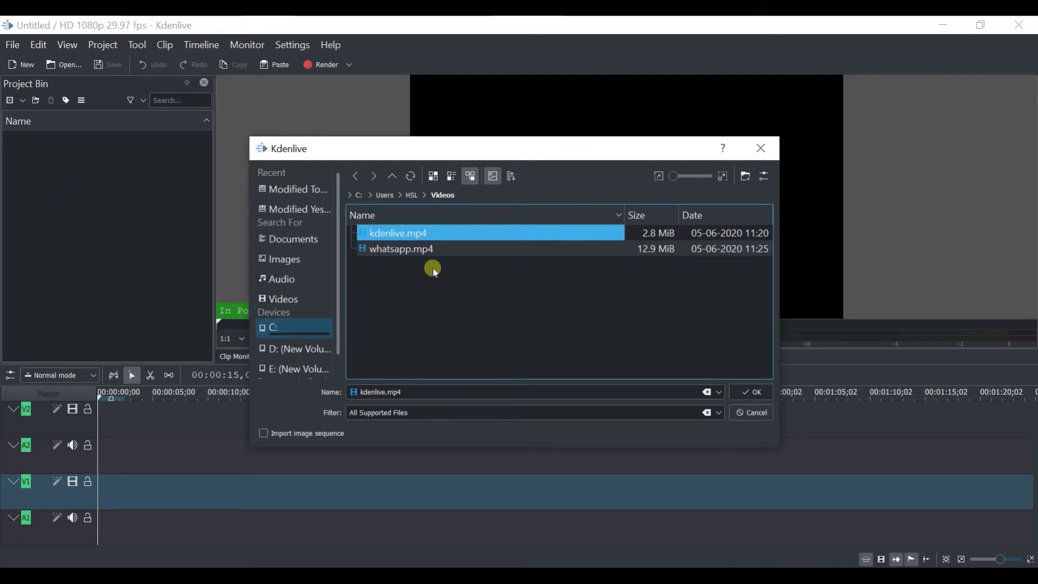
ctrl+click(412, 250)
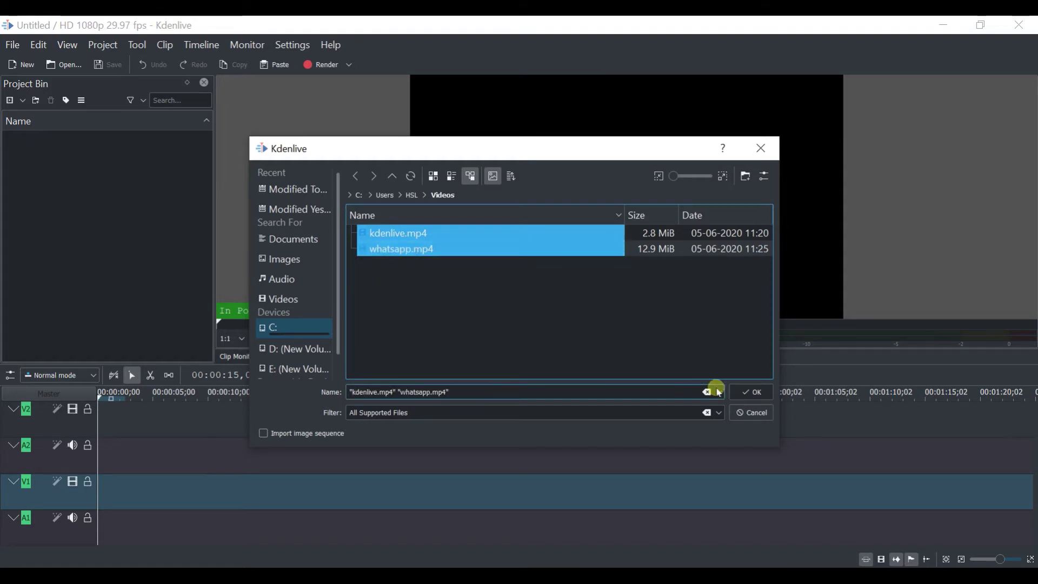
click(752, 392)
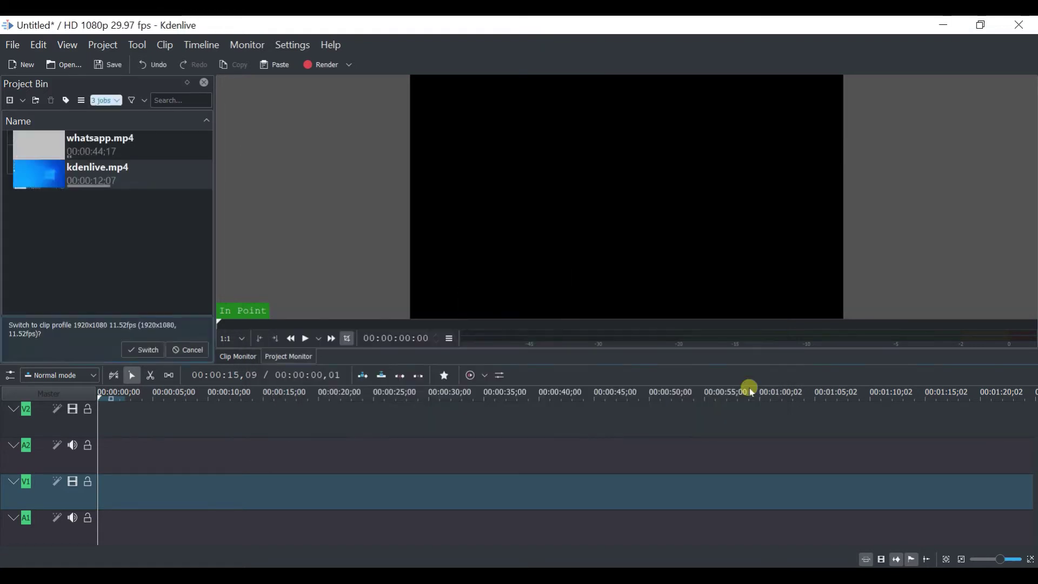
click(146, 351)
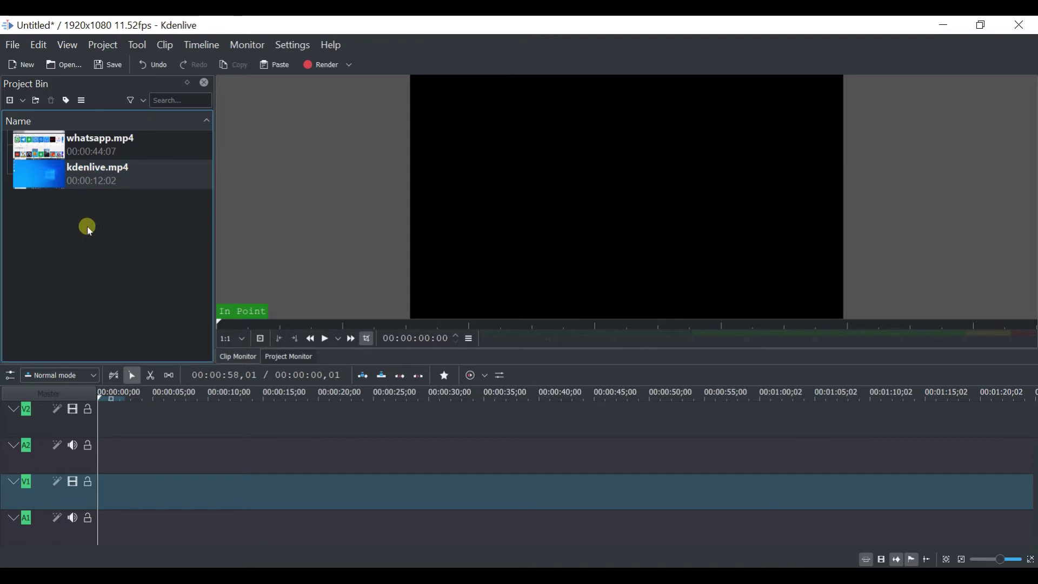
click(24, 102)
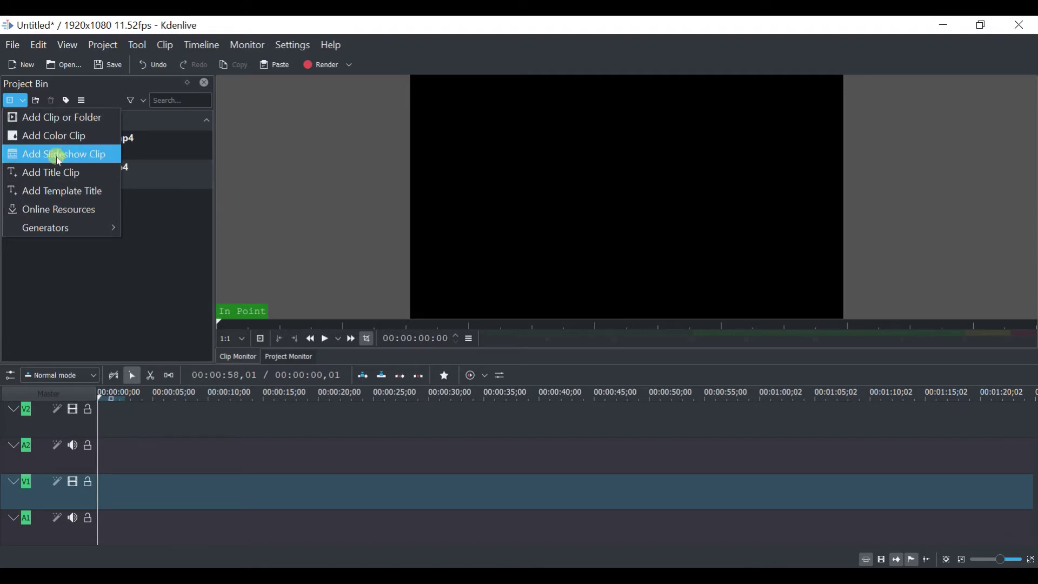
mouse_move(58, 239)
click(51, 264)
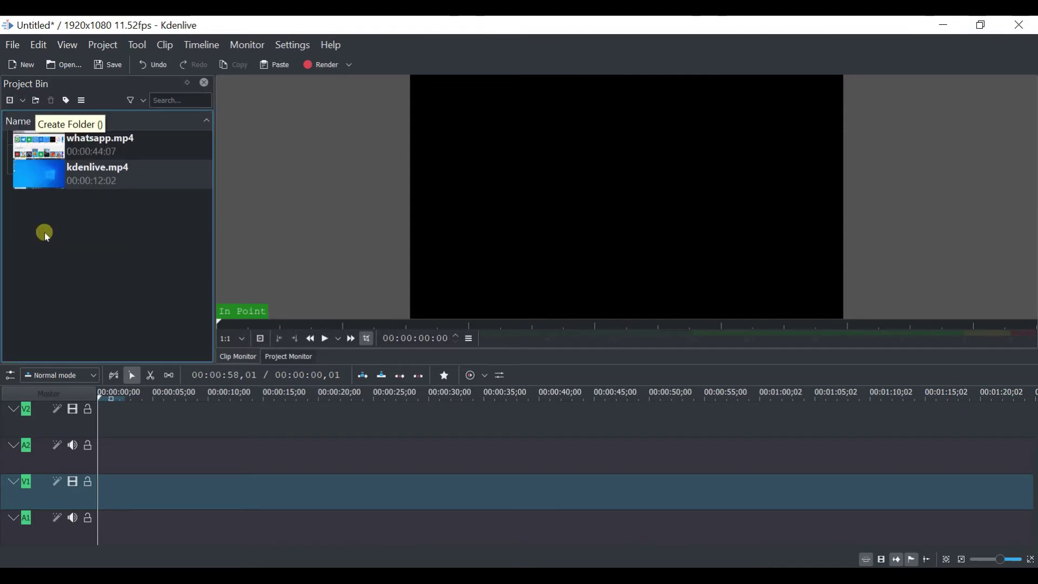
Create a folder named video in the project bin and delete it again
click(36, 101)
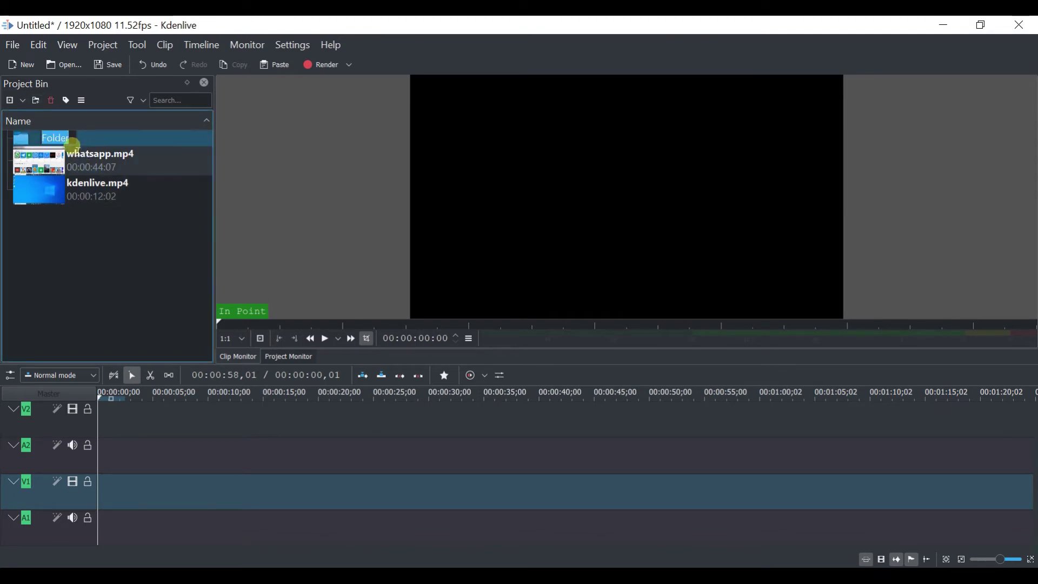
text(V)
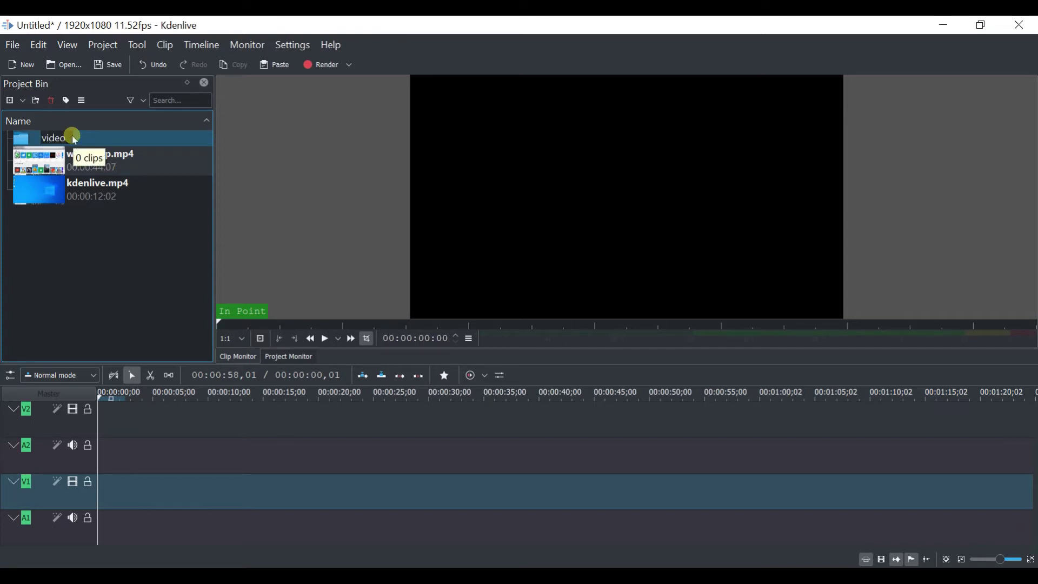
key(Return)
click(64, 296)
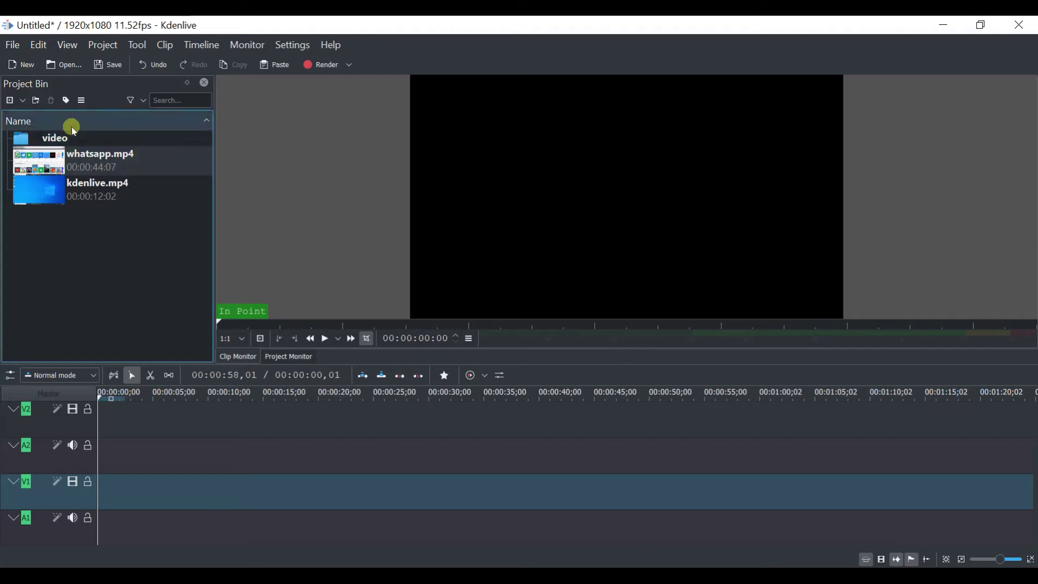
click(61, 138)
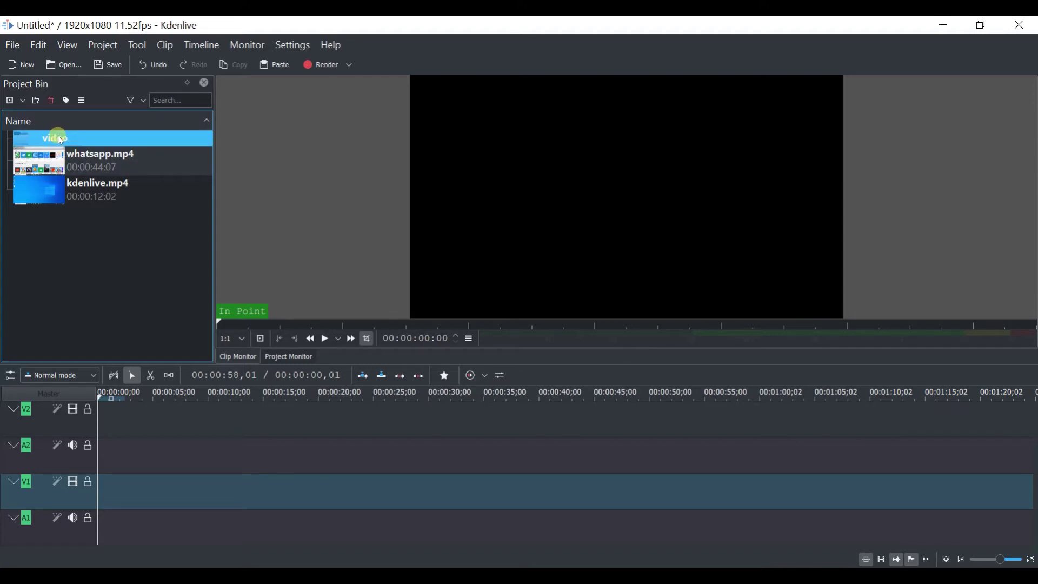
click(50, 101)
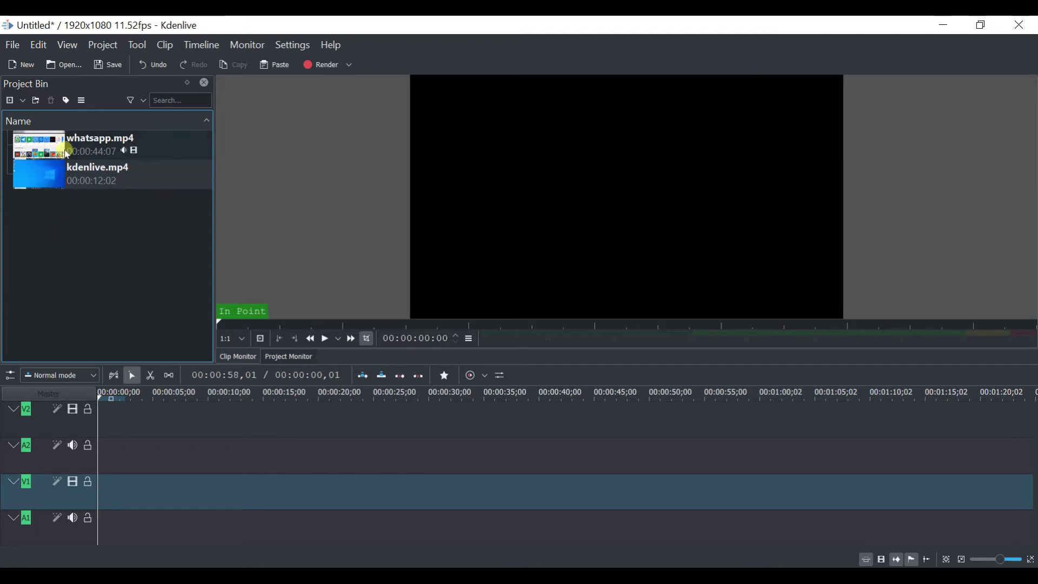
click(65, 101)
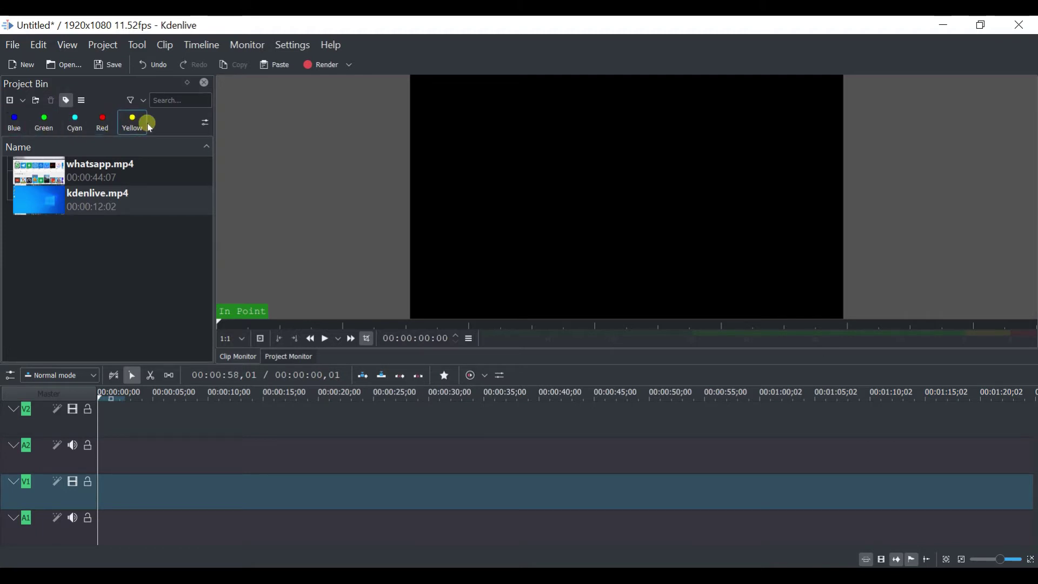
click(43, 120)
click(142, 101)
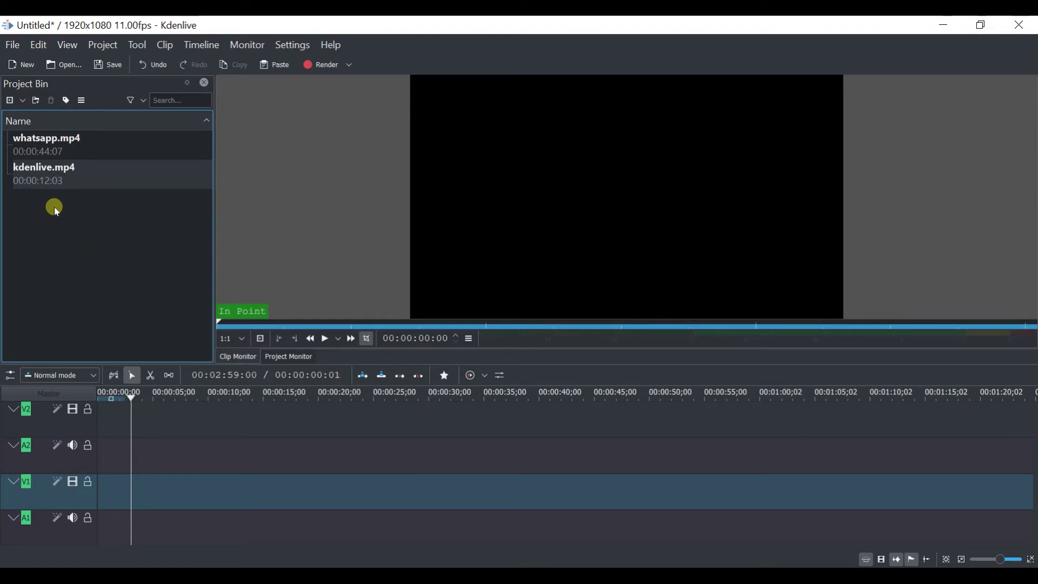
Assign the Red tag to the kdenlive.mp4 clip in the project bin
click(30, 177)
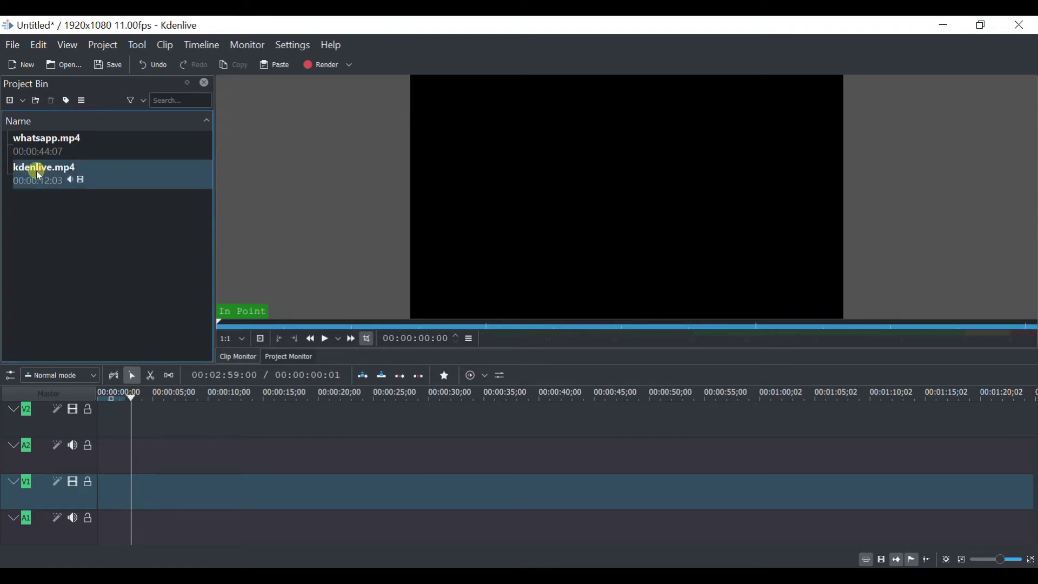
click(37, 171)
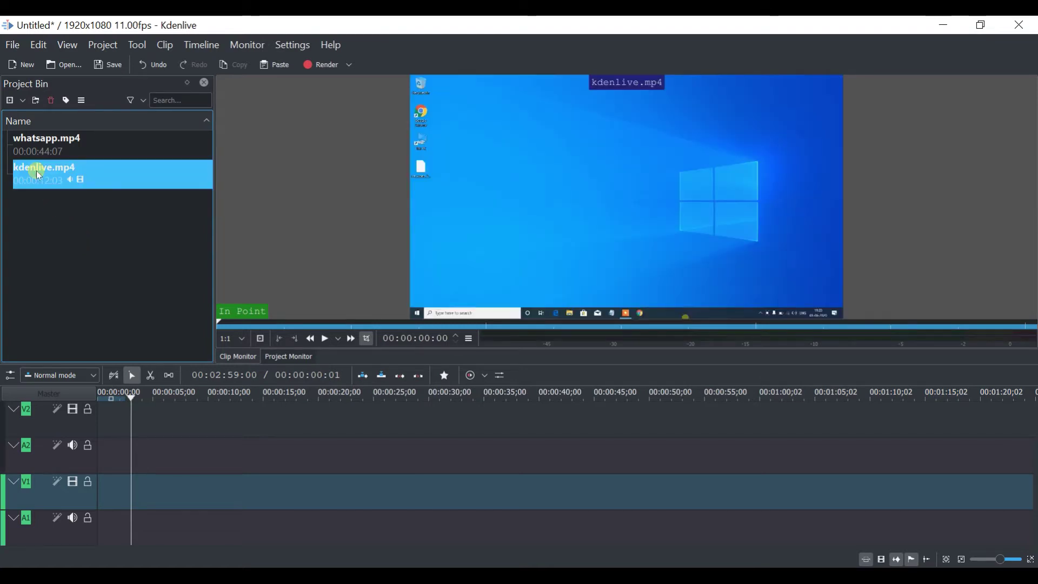
click(67, 103)
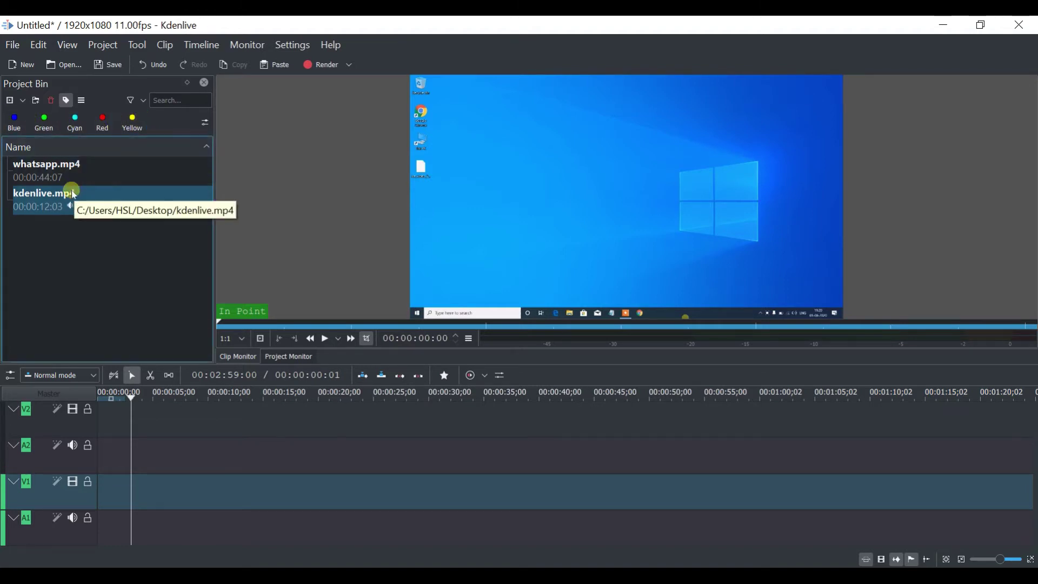
click(102, 124)
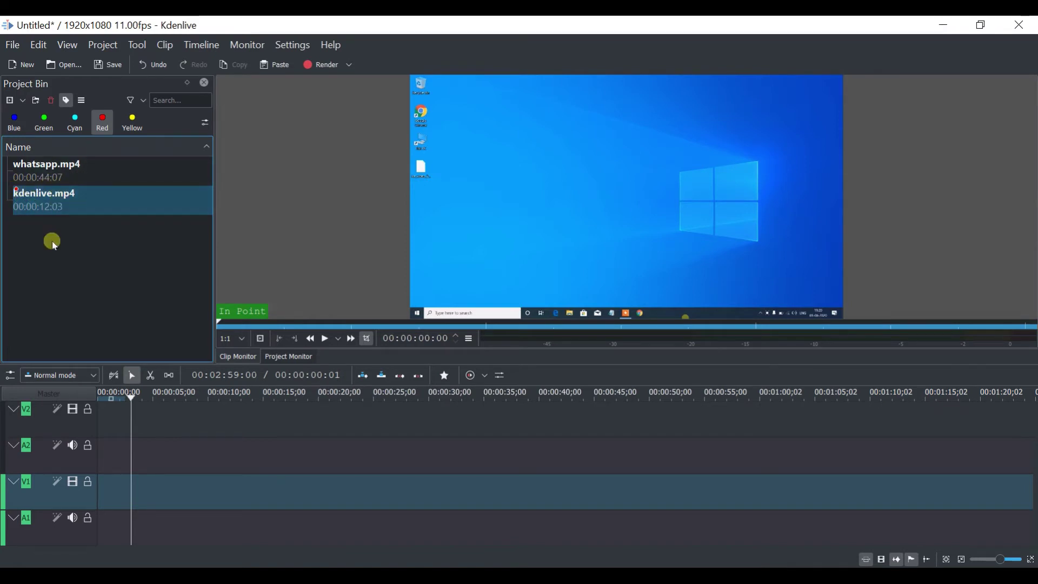
click(116, 179)
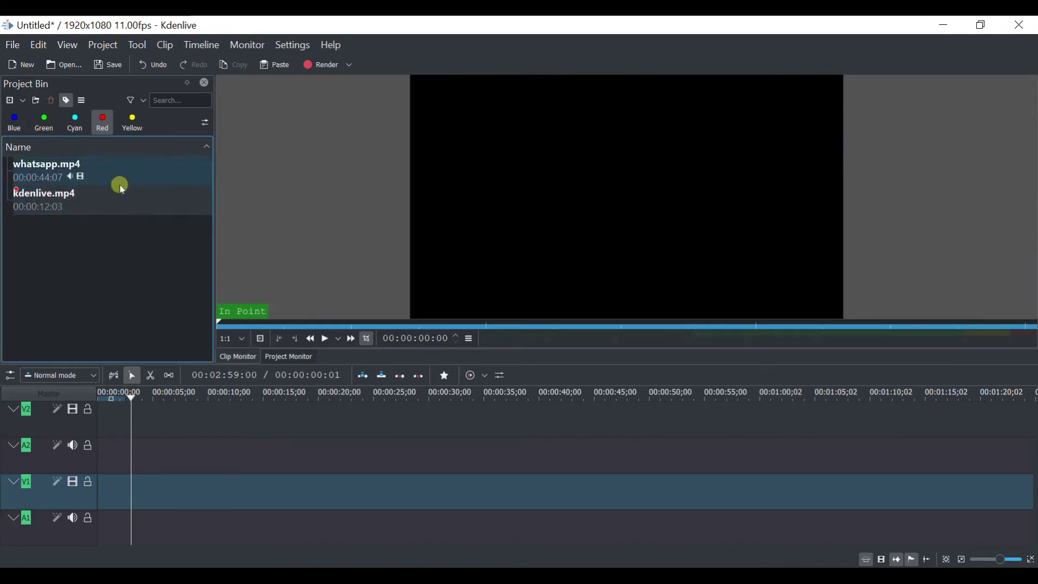
Filter the project bin to show only clips with the Red tag, and hide the tags panel
click(144, 100)
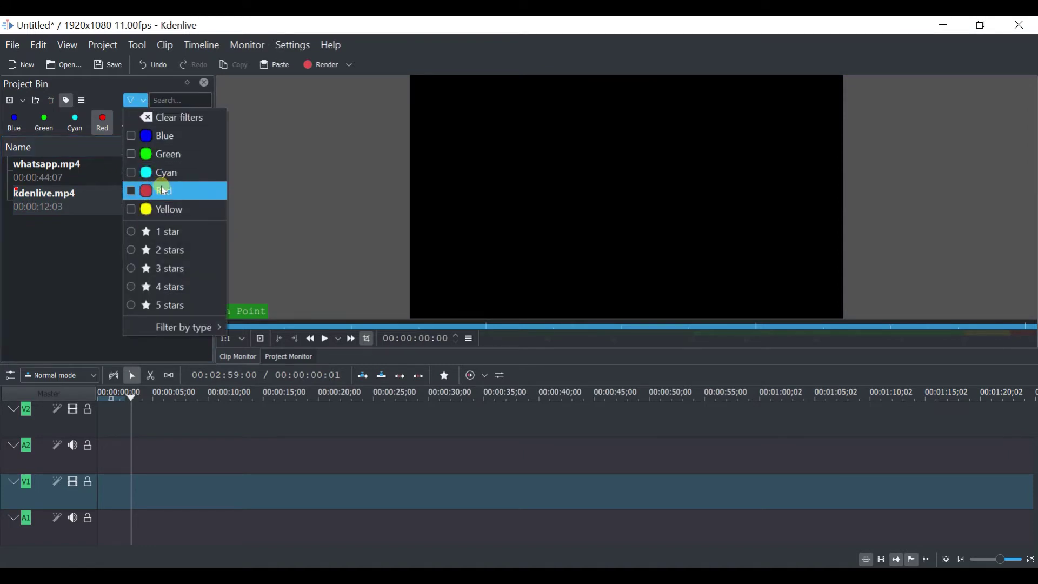
click(162, 191)
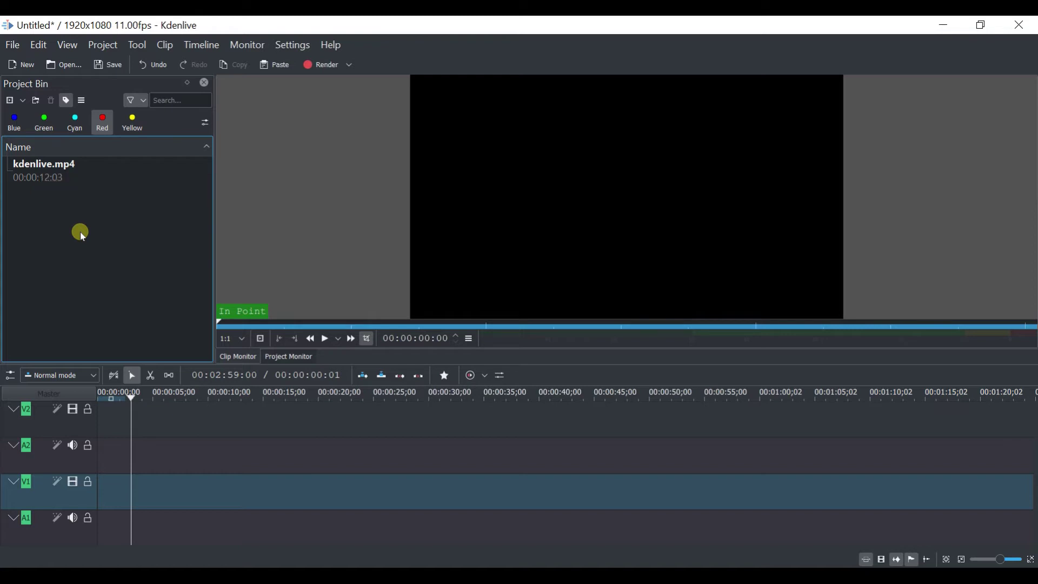
click(67, 102)
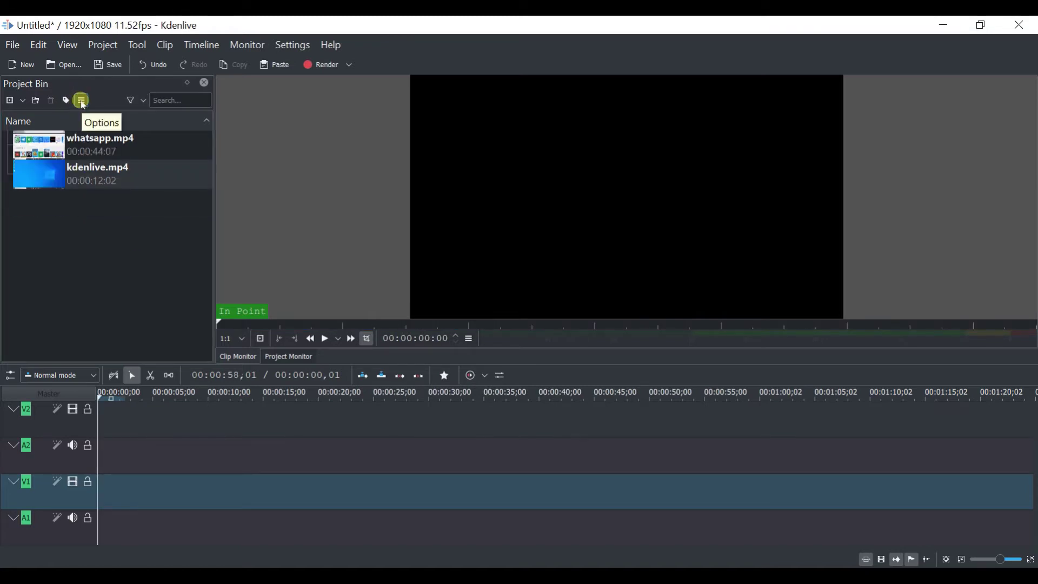
Reduce the project bin's zoom to the minimum so clips are listed without thumbnails, and activate the bin's search
click(82, 101)
mouse_move(133, 115)
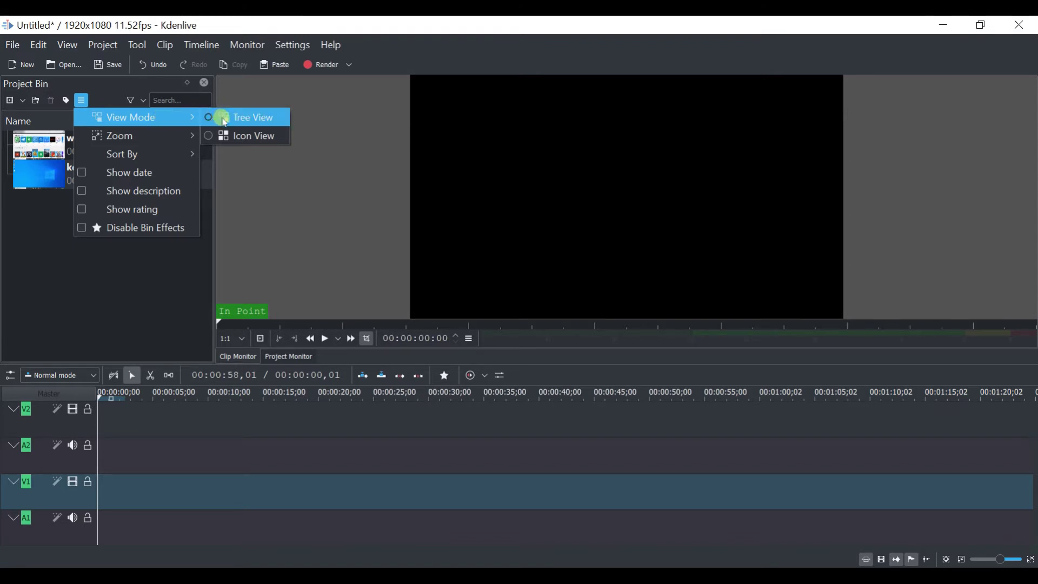
mouse_move(142, 135)
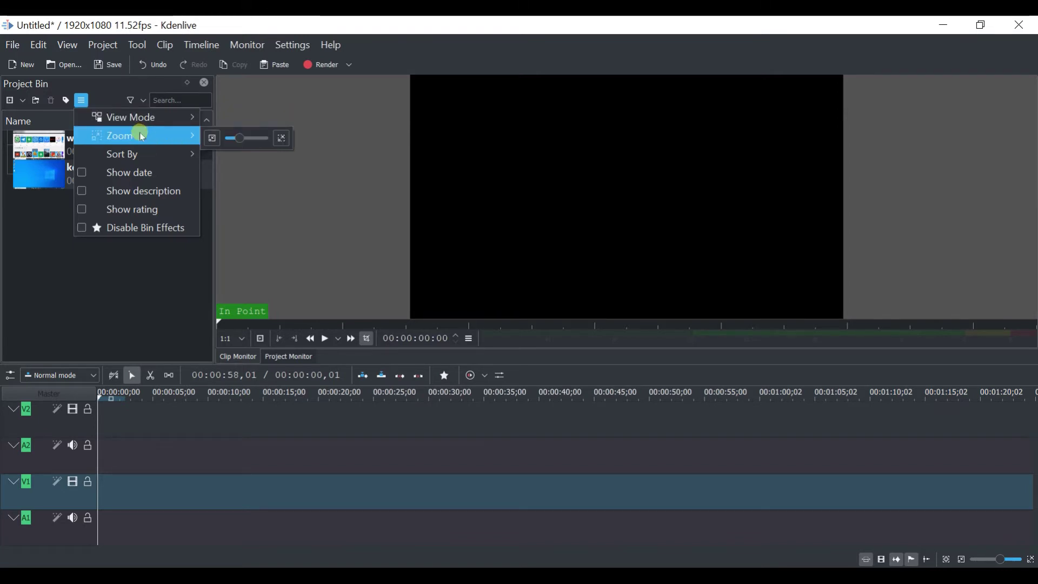
mouse_move(243, 142)
mouse_down()
mouse_move(233, 139)
mouse_move(258, 145)
mouse_move(232, 139)
mouse_up()
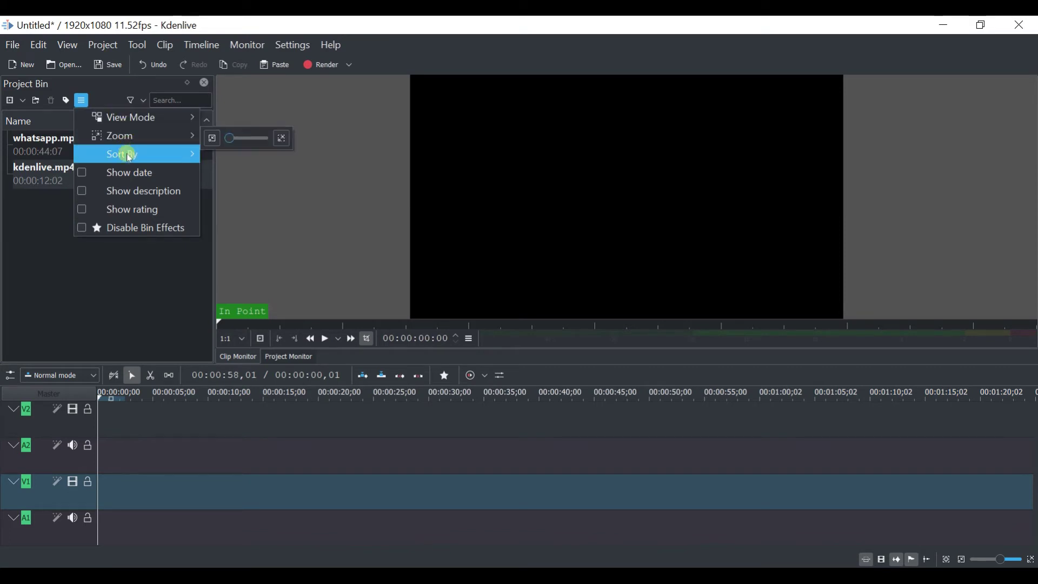
mouse_move(129, 158)
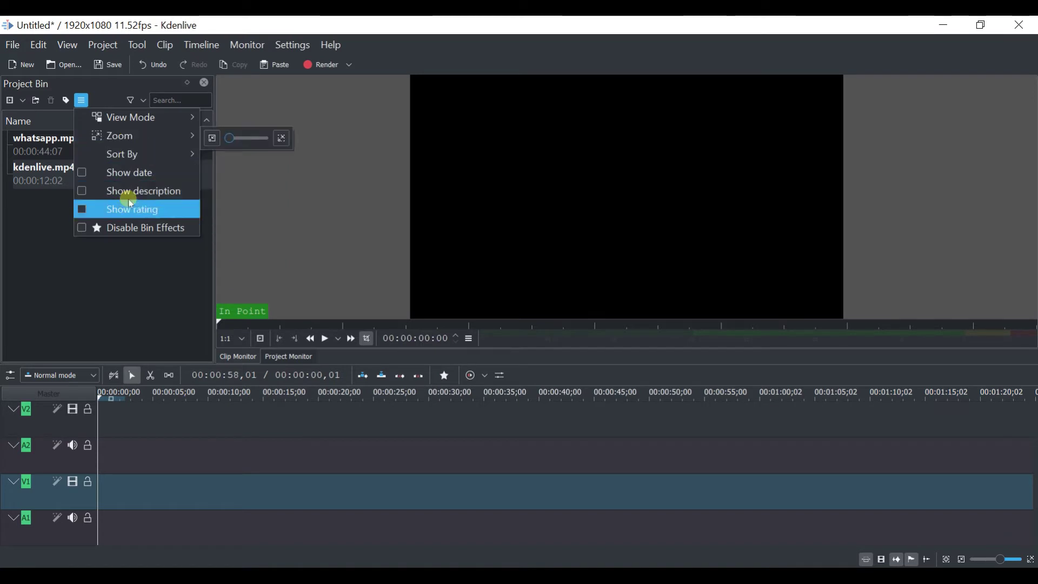
click(128, 272)
click(179, 102)
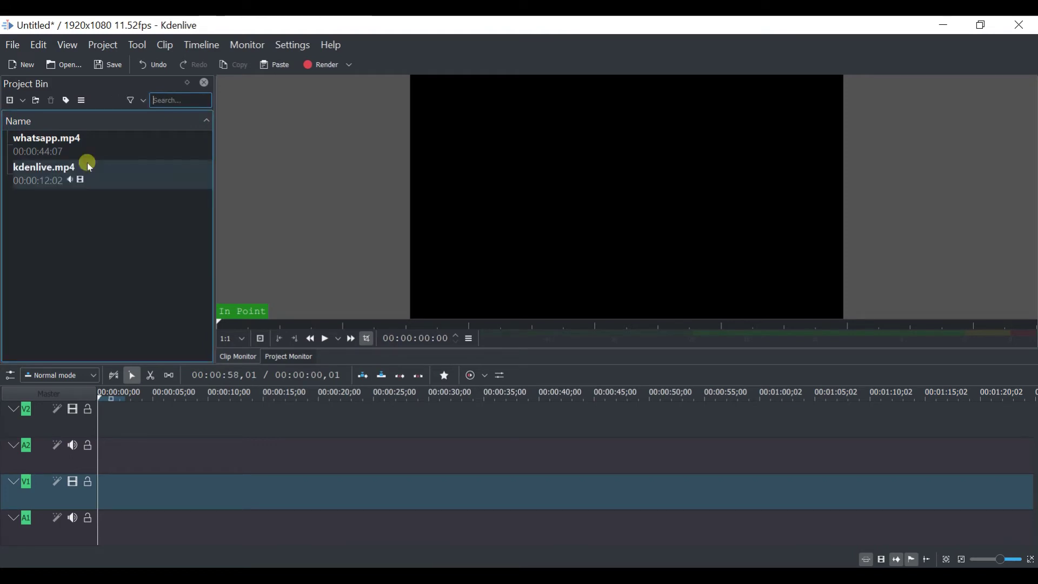
Delete the whatsapp.mp4 and kdenlive.mp4 clips from the project bin
click(37, 147)
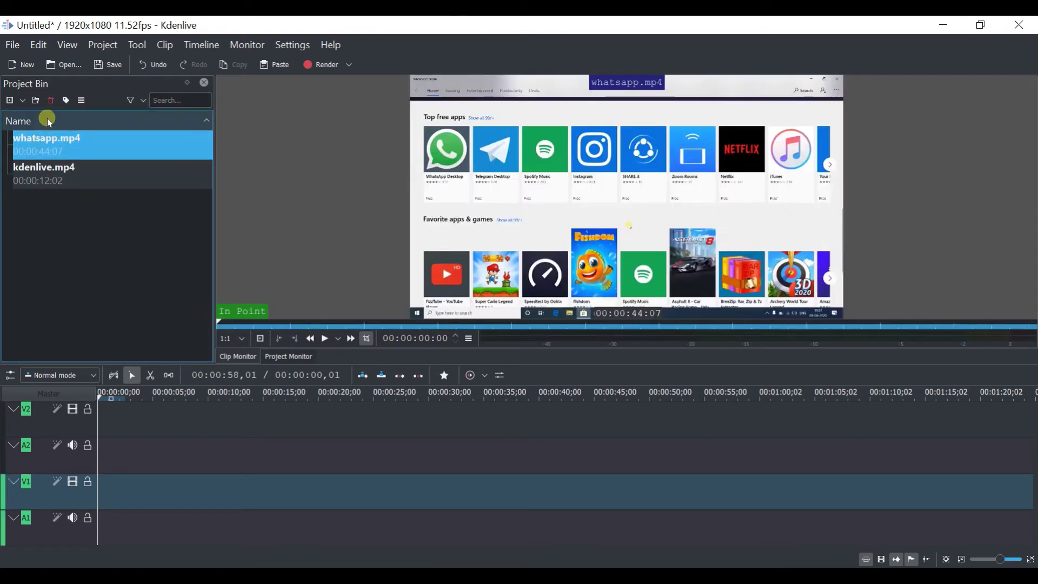
click(50, 101)
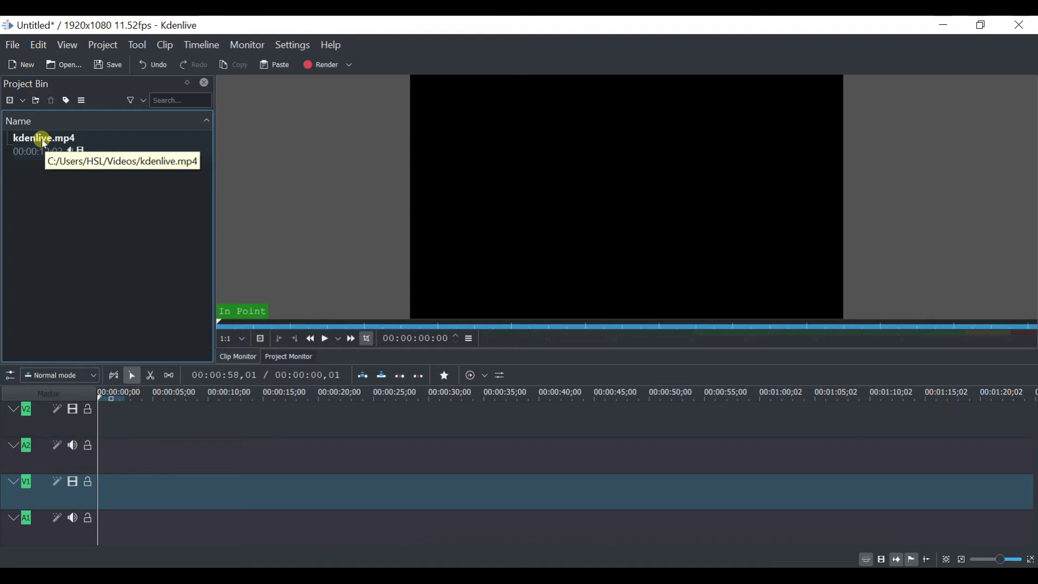
click(45, 143)
click(51, 100)
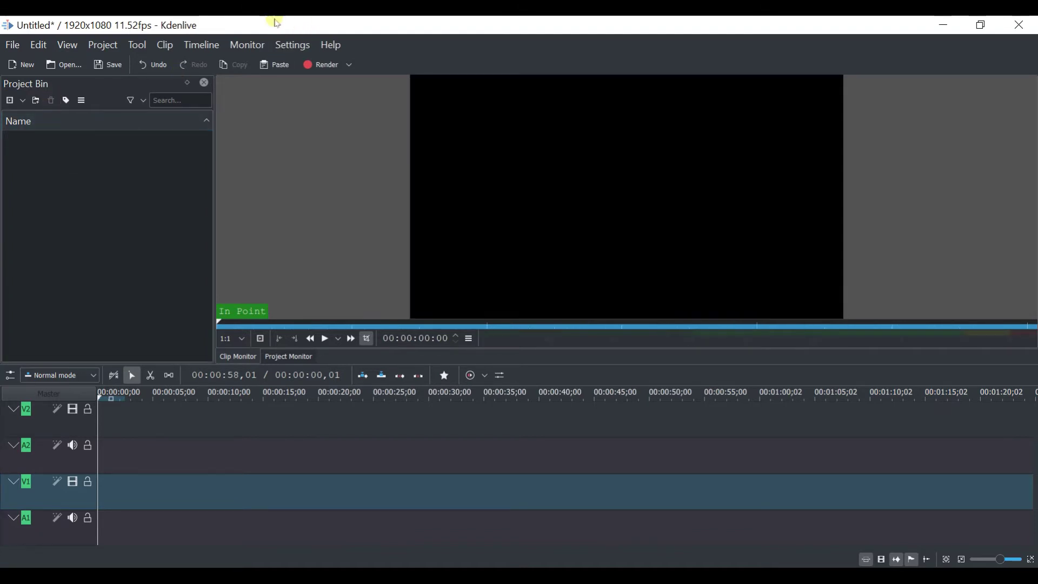
Import the whatsapp and kdenlive videos from the desktop into the project bin, switch to the clip profile 1920x1080 11.00fps, and maximize the window
drag(276, 23, 419, 28)
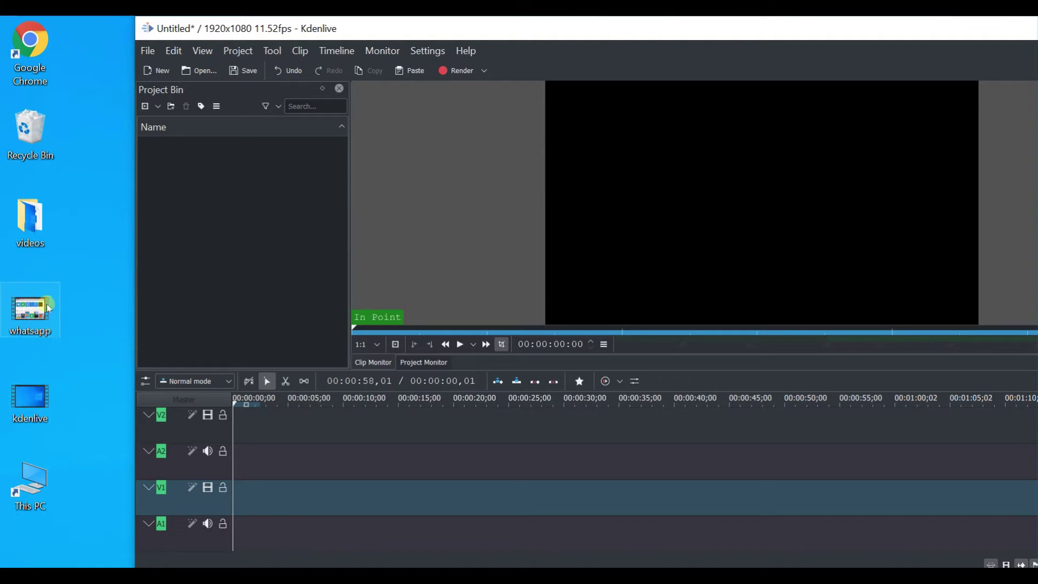
click(38, 409)
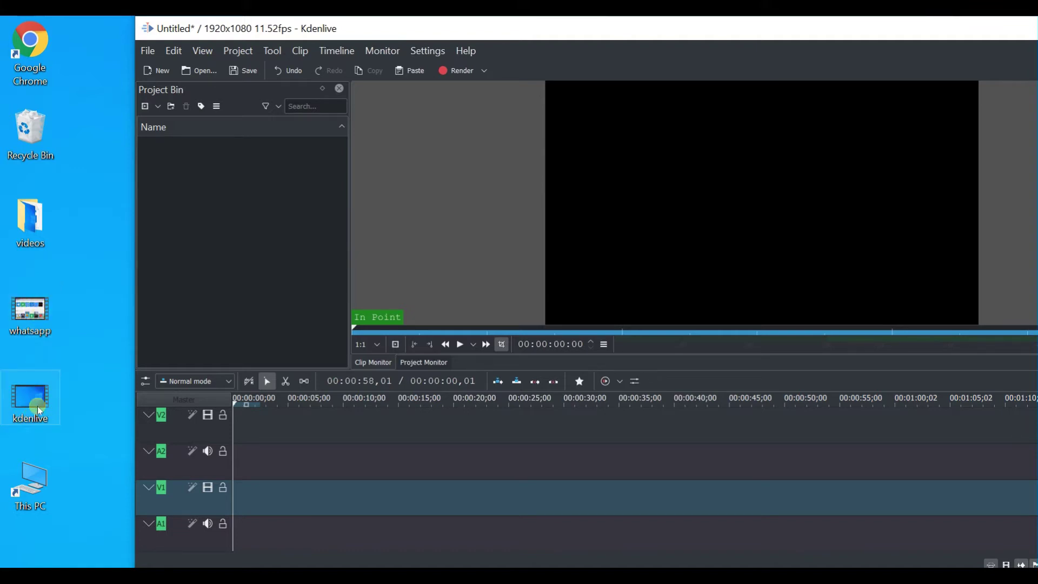
click(28, 322)
click(34, 406)
ctrl+click(28, 319)
drag(28, 313, 209, 178)
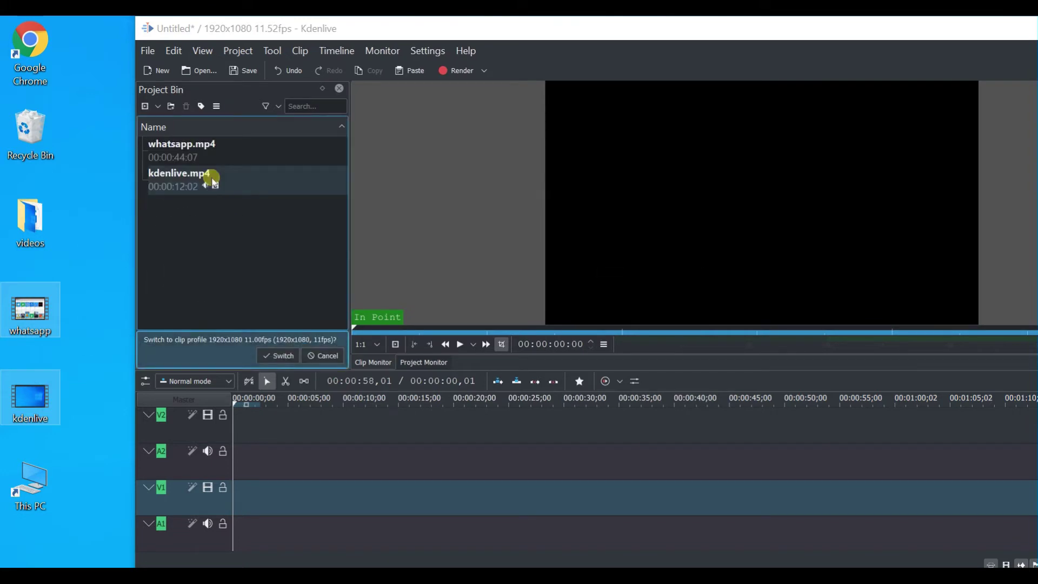
click(275, 355)
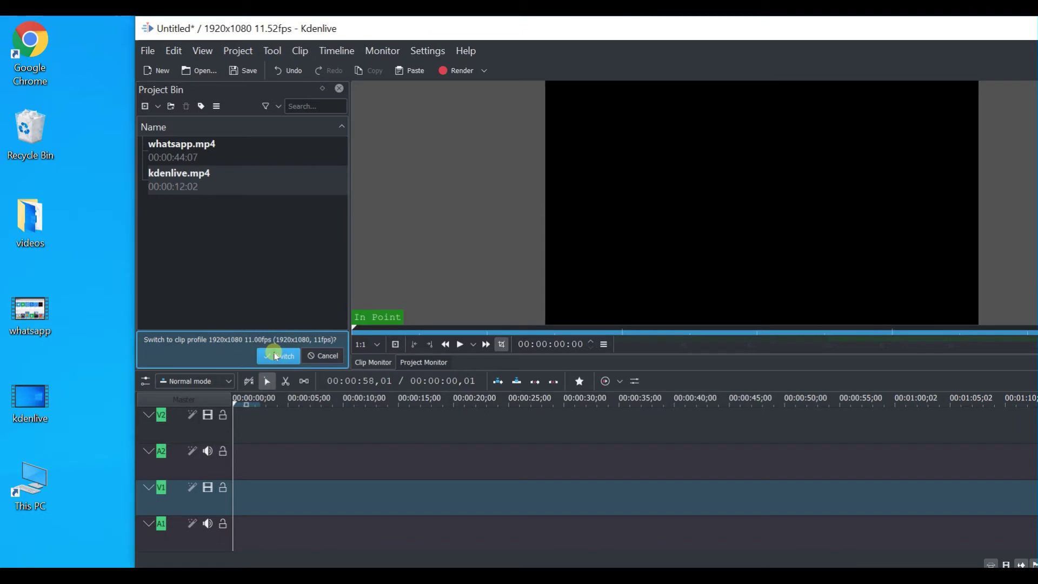
double_click(920, 26)
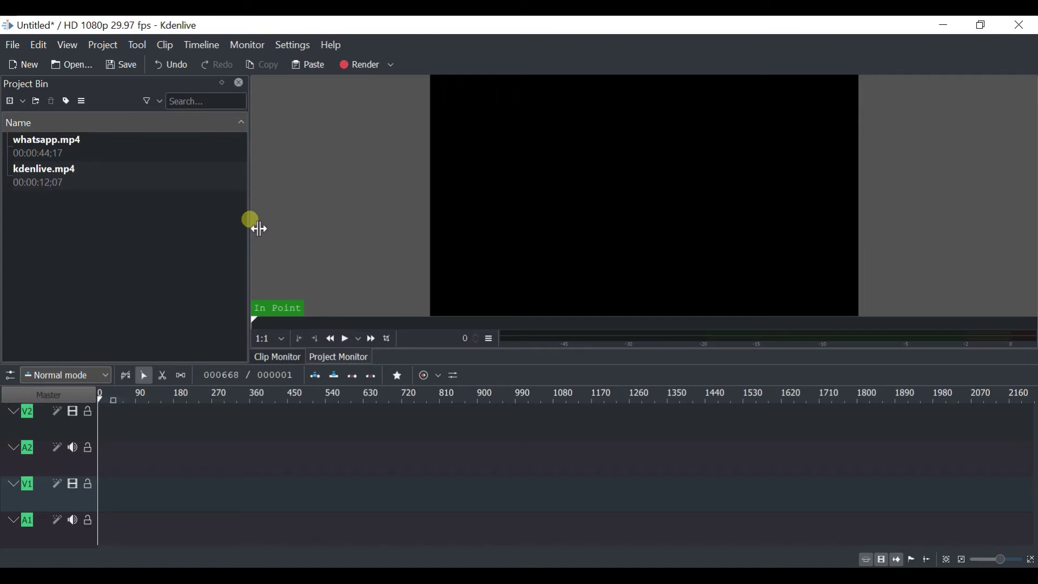
Widen the Project Bin panel and move the timeline playhead to frame 425
drag(252, 222, 593, 245)
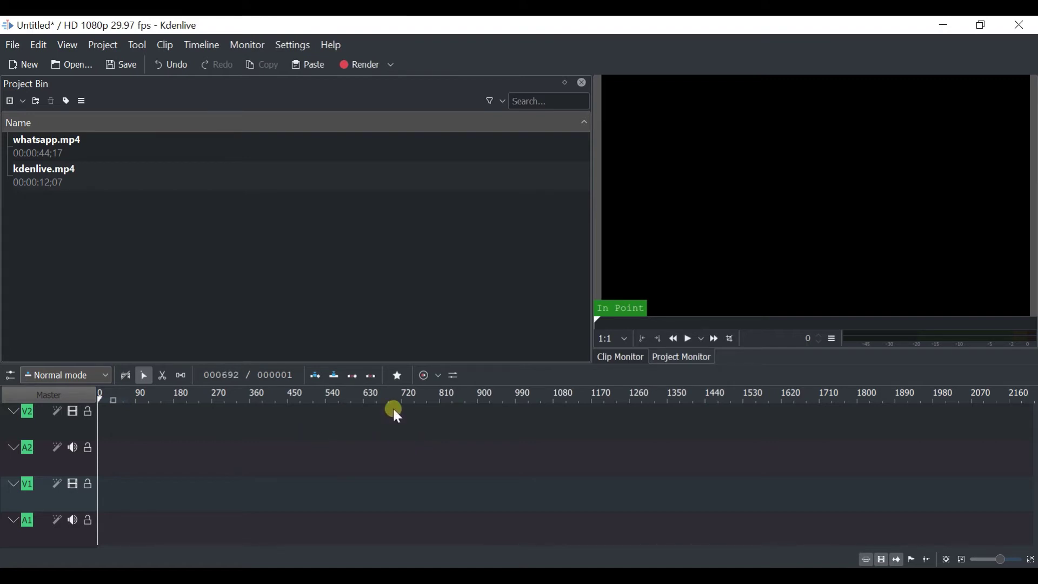
click(147, 393)
drag(335, 406, 470, 408)
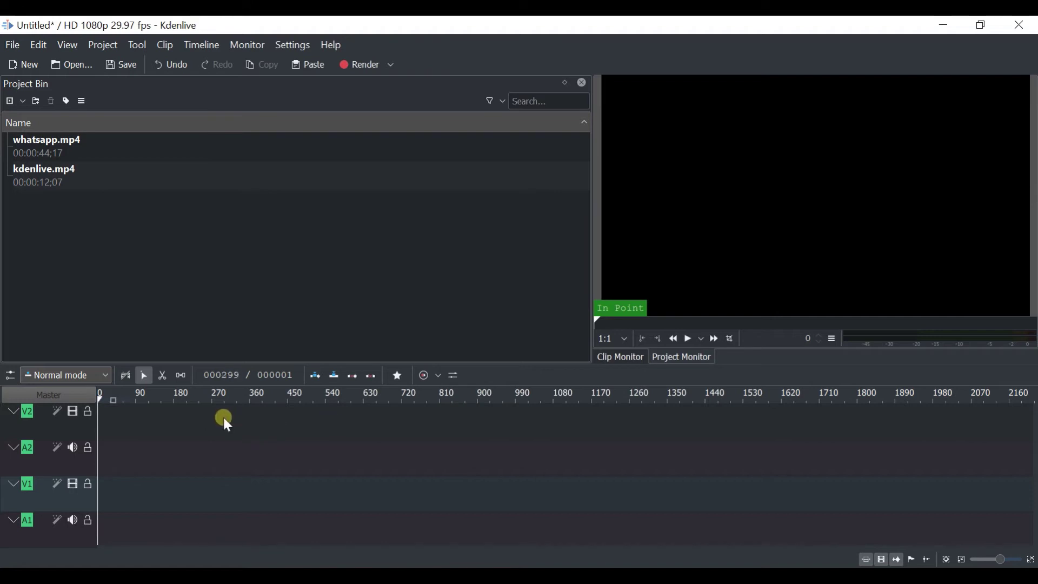
click(277, 423)
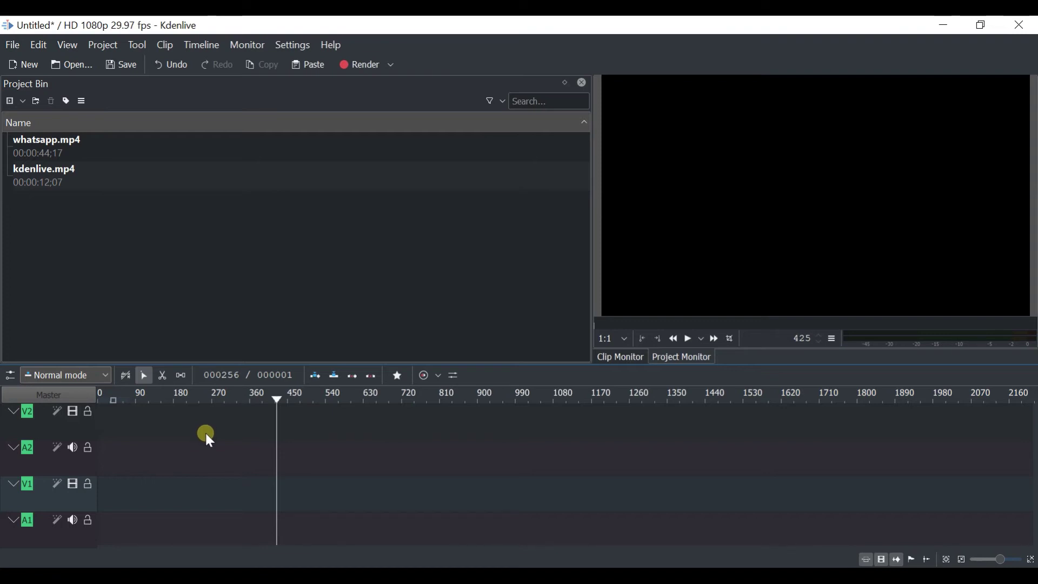
Place the kdenlive.mp4 clip near the start of tracks V2 and A2
click(47, 171)
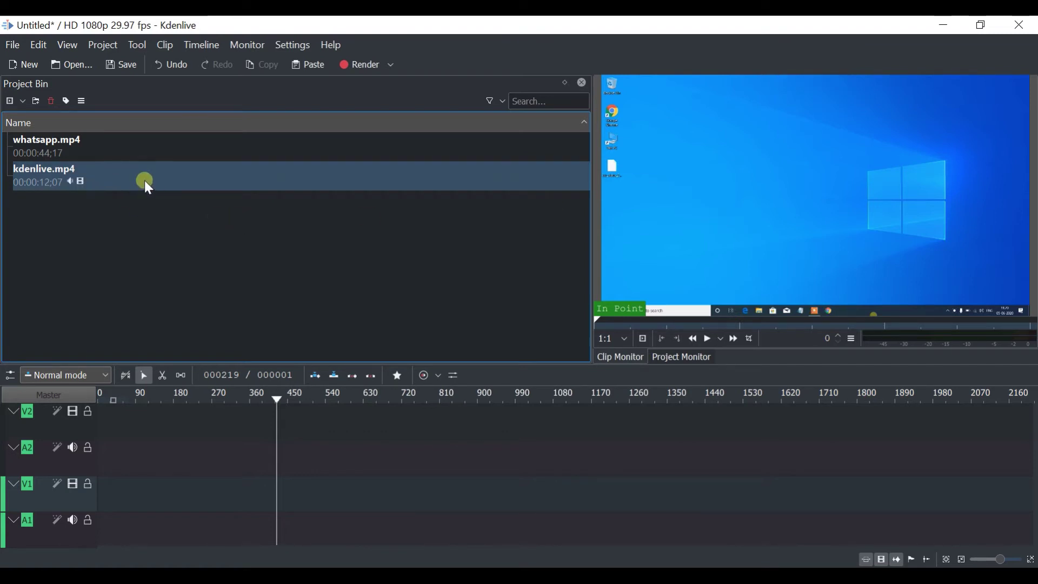
drag(135, 178, 114, 433)
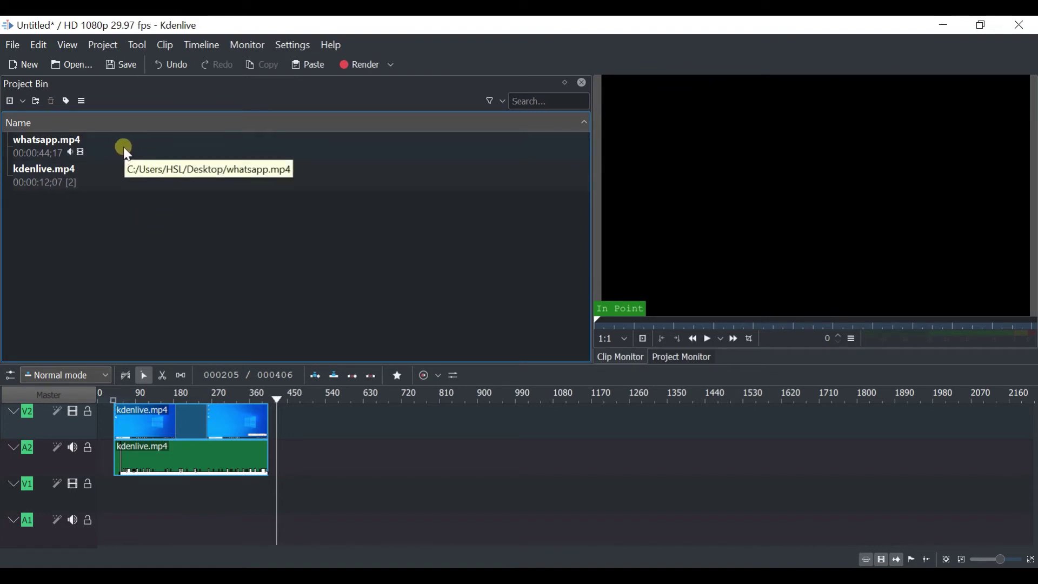
Narrow the Project Bin panel and place whatsapp.mp4 on tracks V2 and A2 after the kdenlive clip, from about frame 600
click(124, 147)
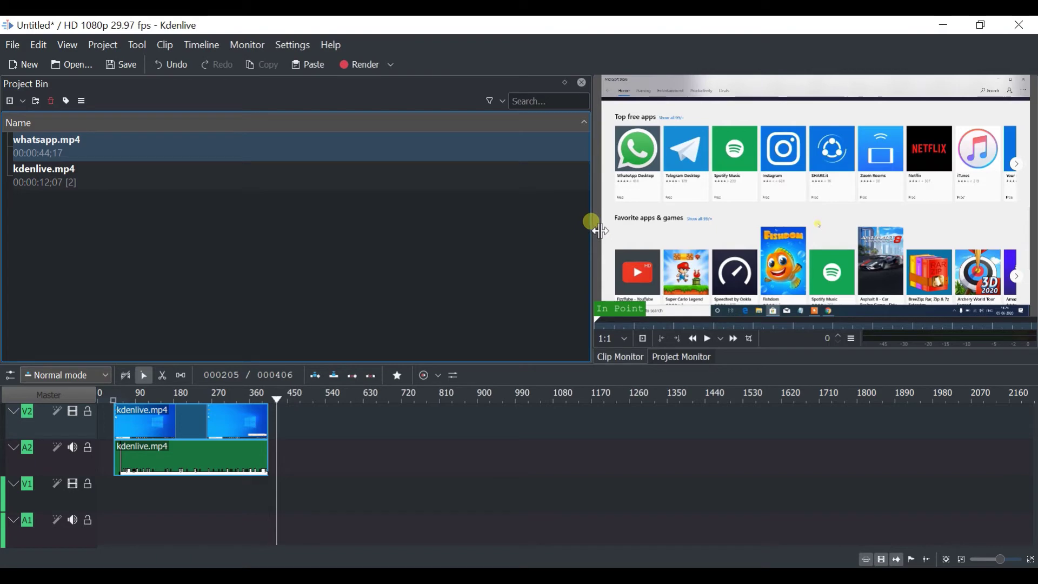
drag(592, 222, 251, 227)
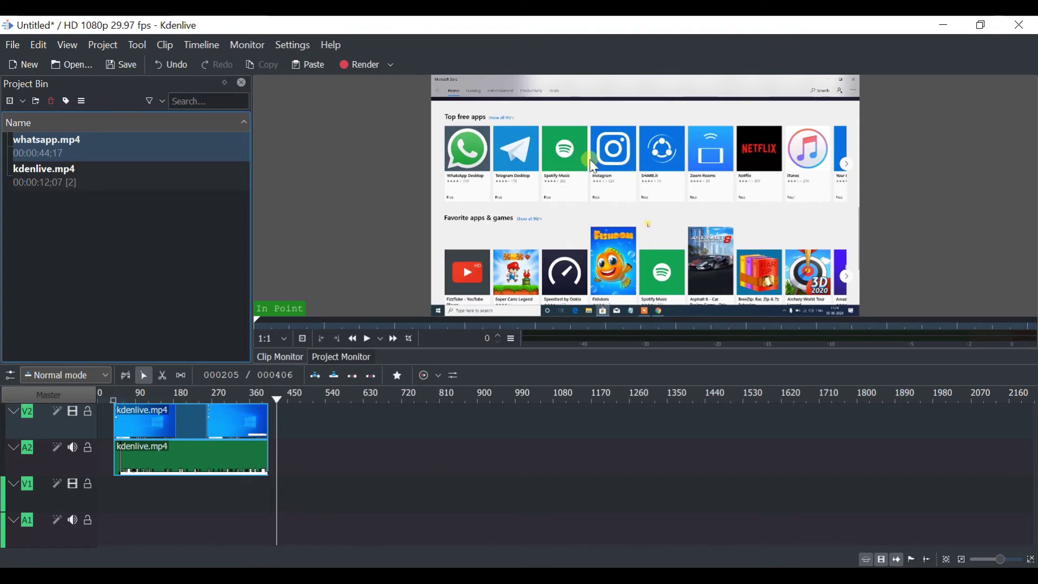
drag(587, 166, 361, 478)
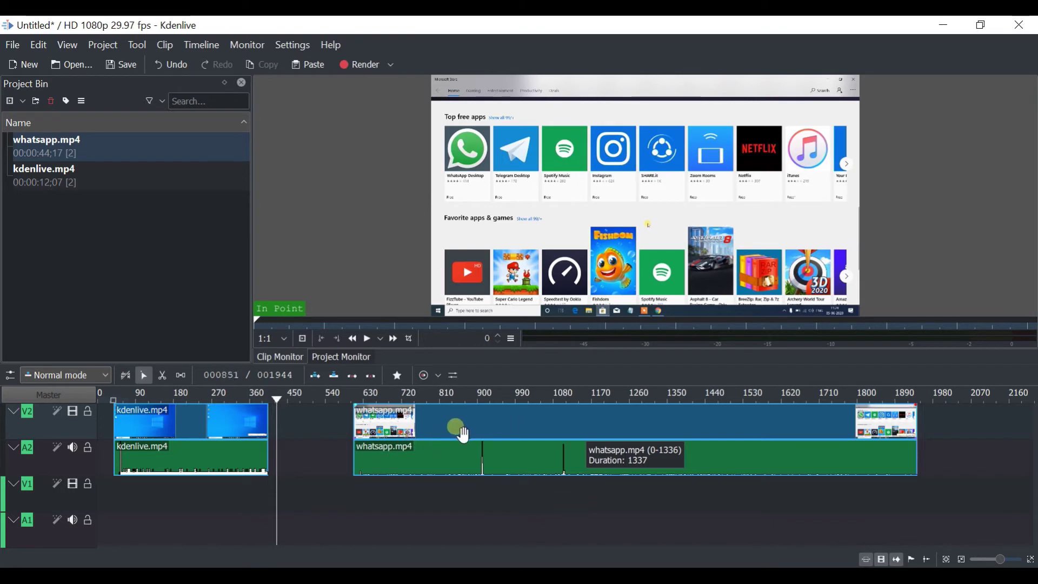
Delete the whatsapp.mp4 clip from the timeline
click(484, 429)
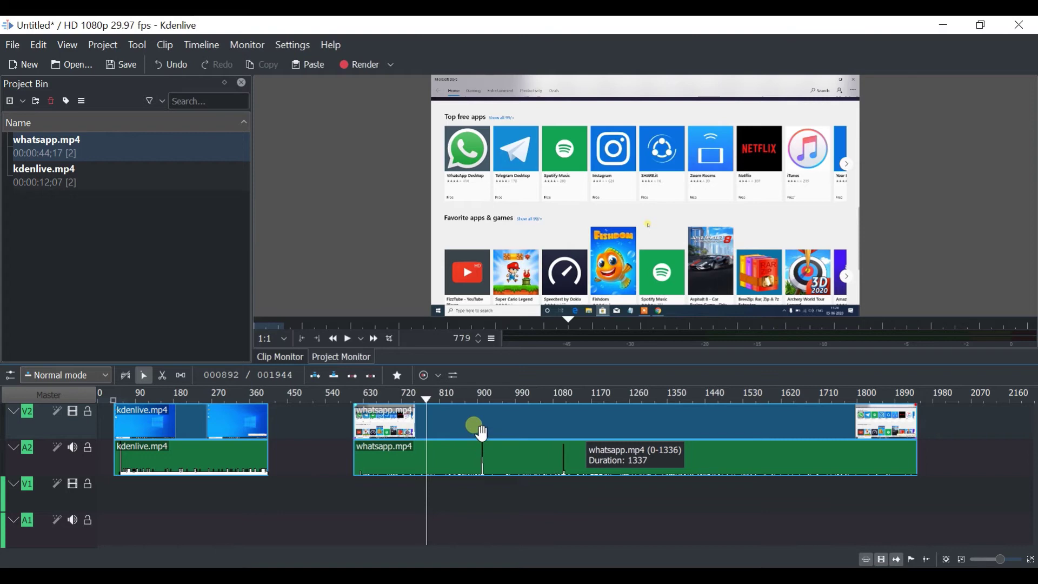
click(482, 433)
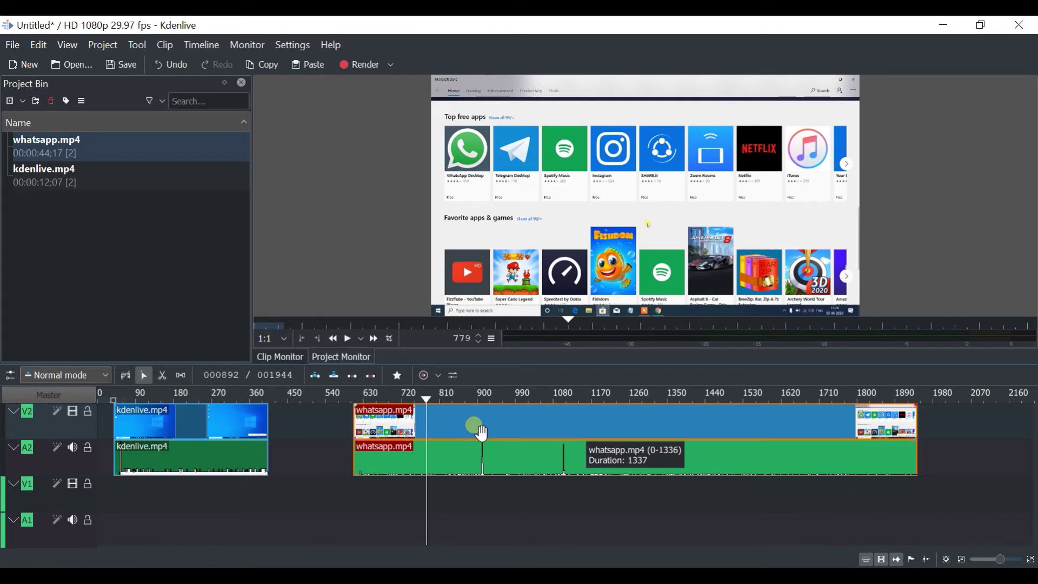
right_click(476, 427)
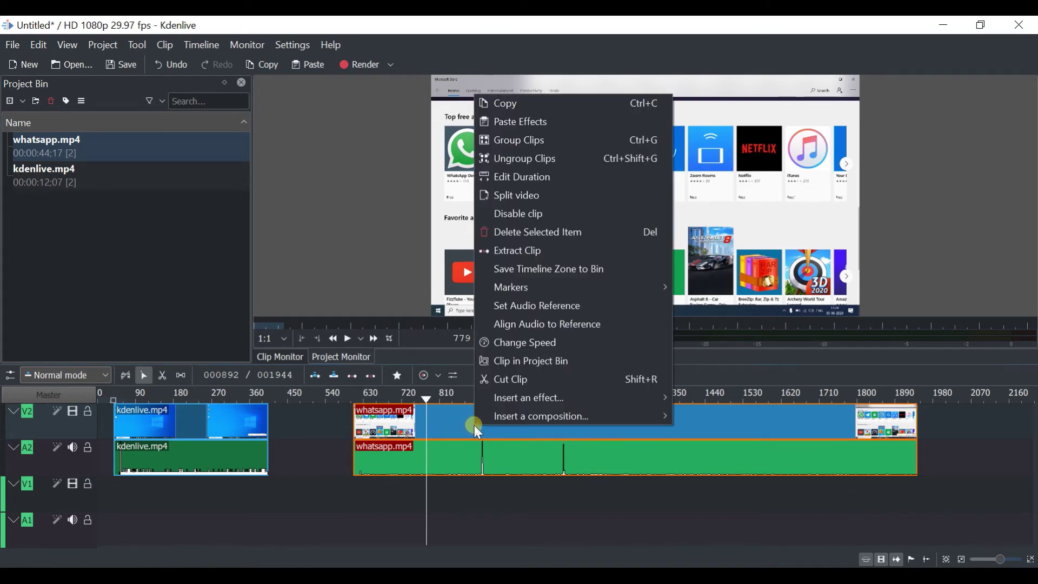
click(543, 234)
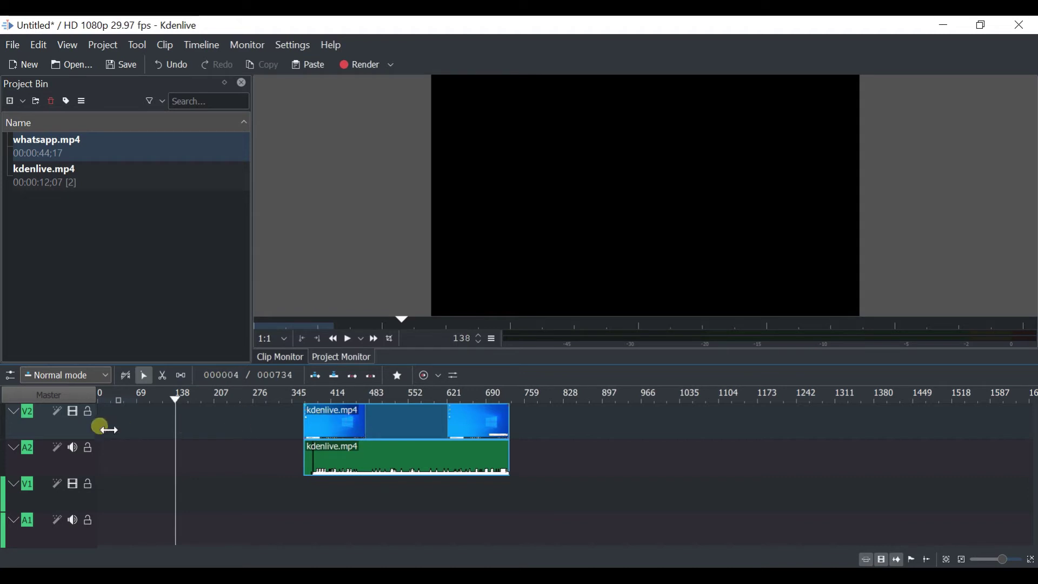
Lock the V2 and A2 tracks, and unlock both again
click(88, 412)
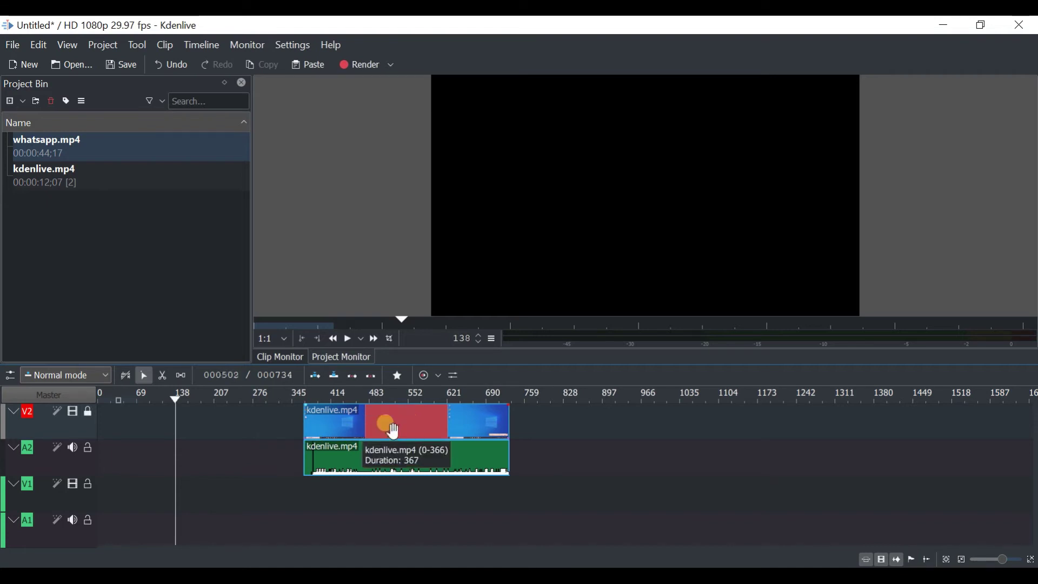
click(430, 432)
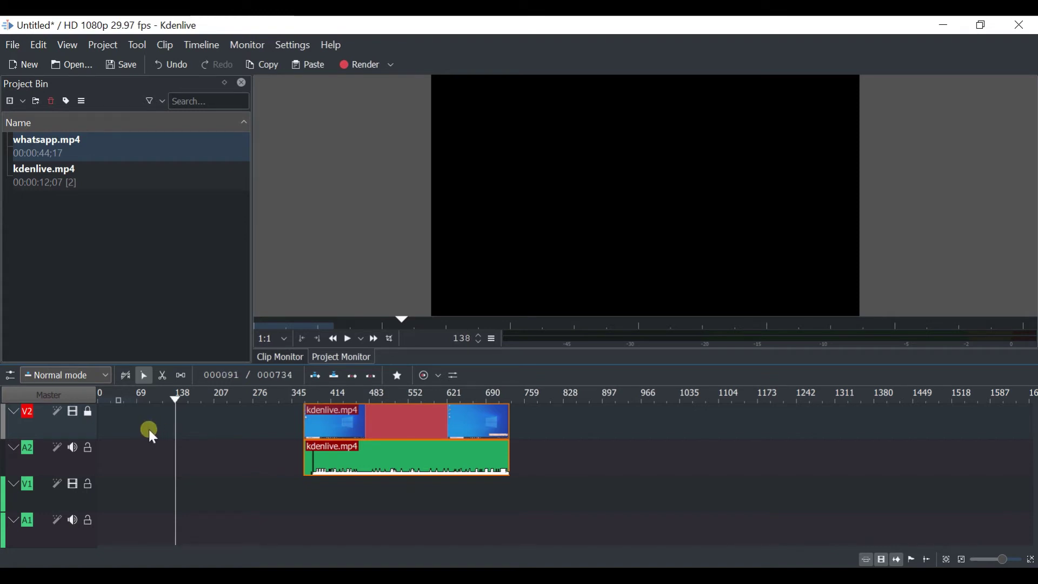
click(88, 446)
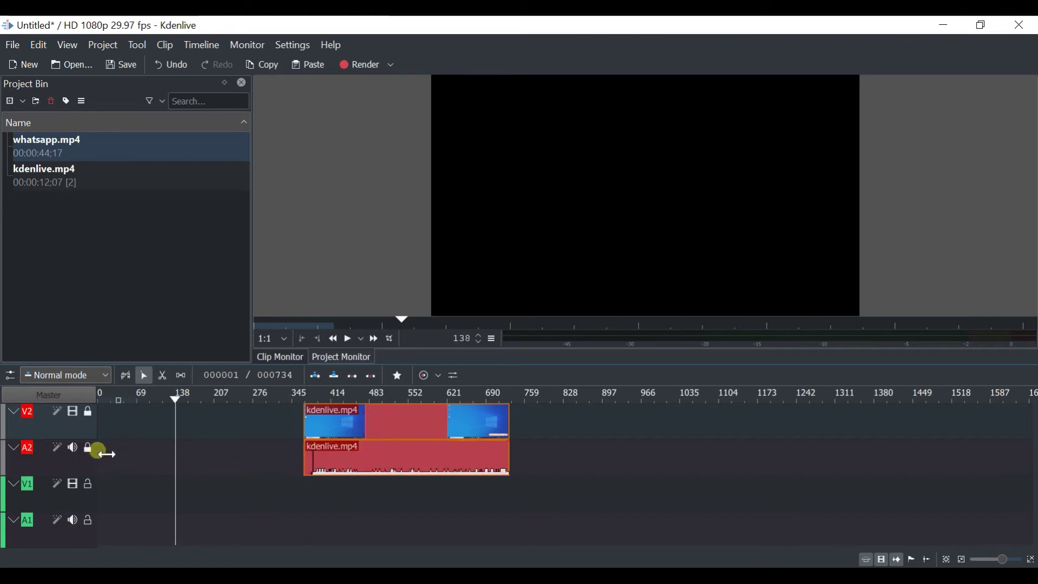
click(88, 448)
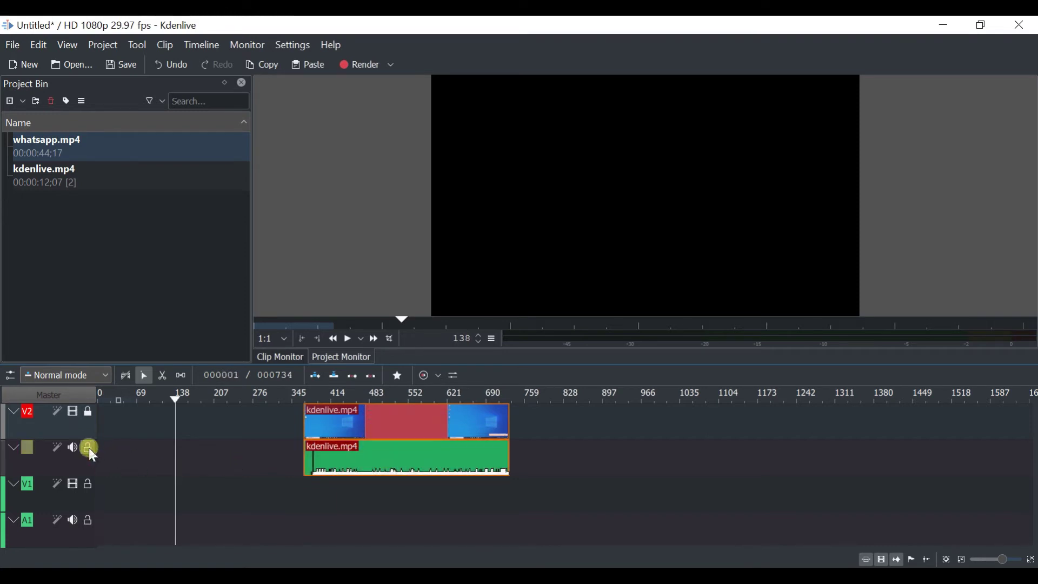
click(87, 414)
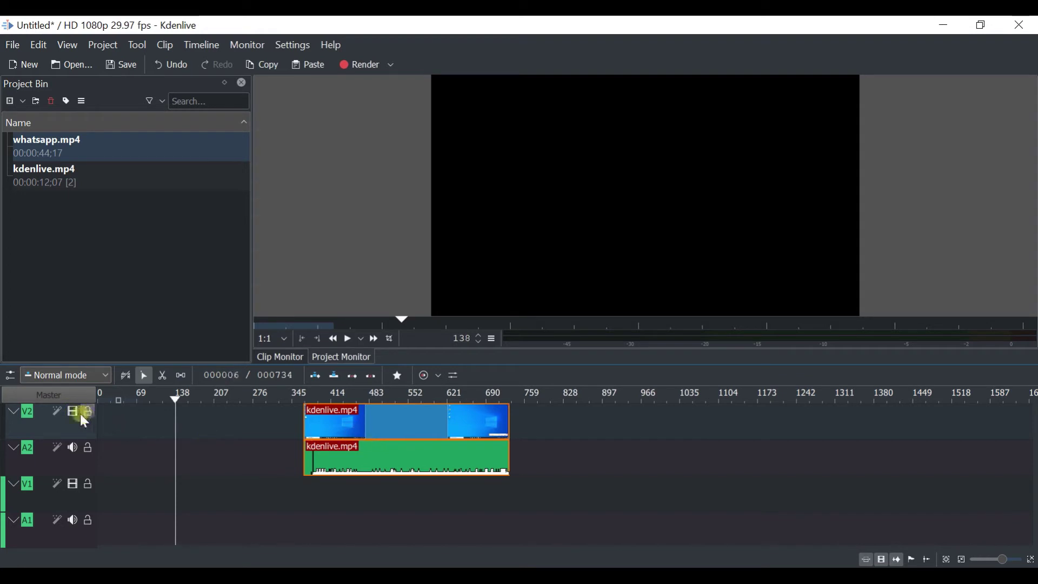
Hide the V2 video track and show it again
click(71, 413)
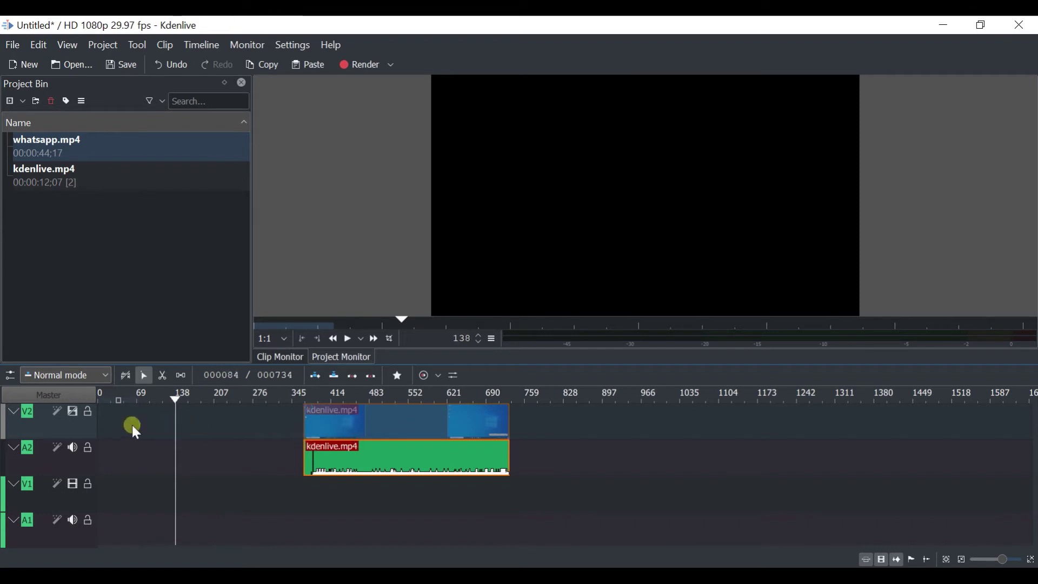
click(73, 411)
click(73, 412)
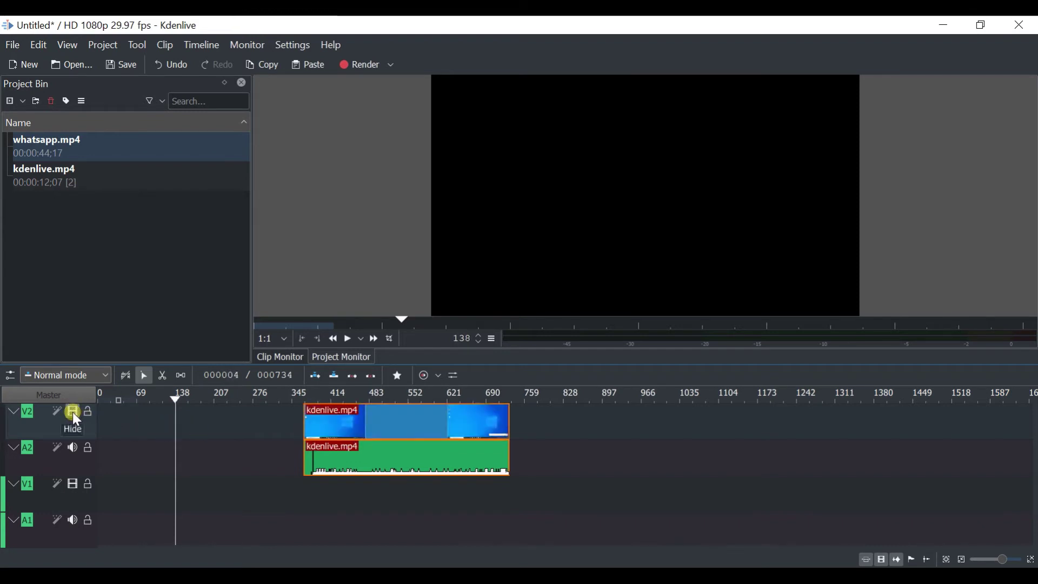
Make the V2 track inactive and active again, and collapse and expand it
click(28, 413)
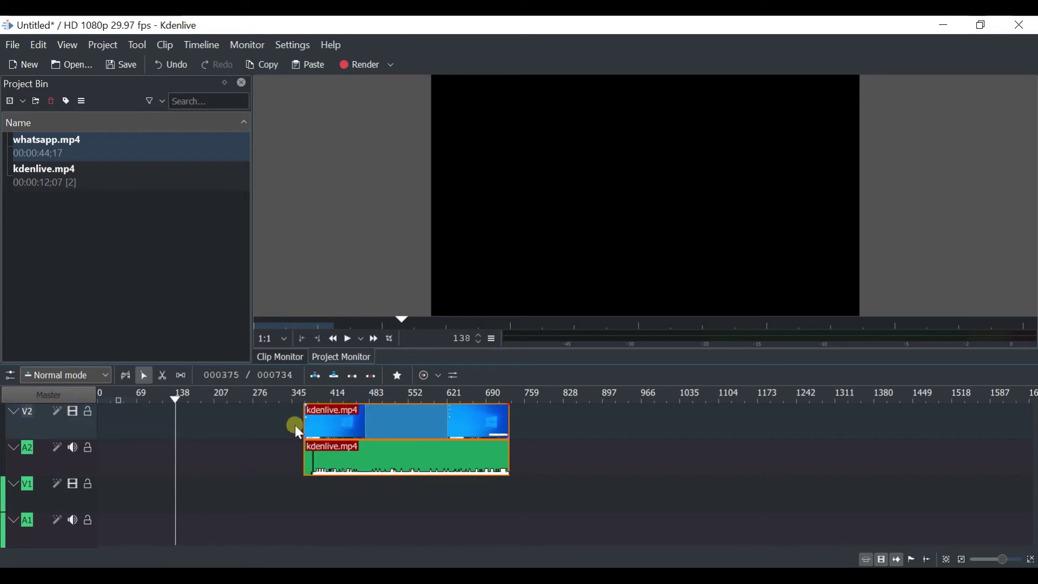
click(27, 414)
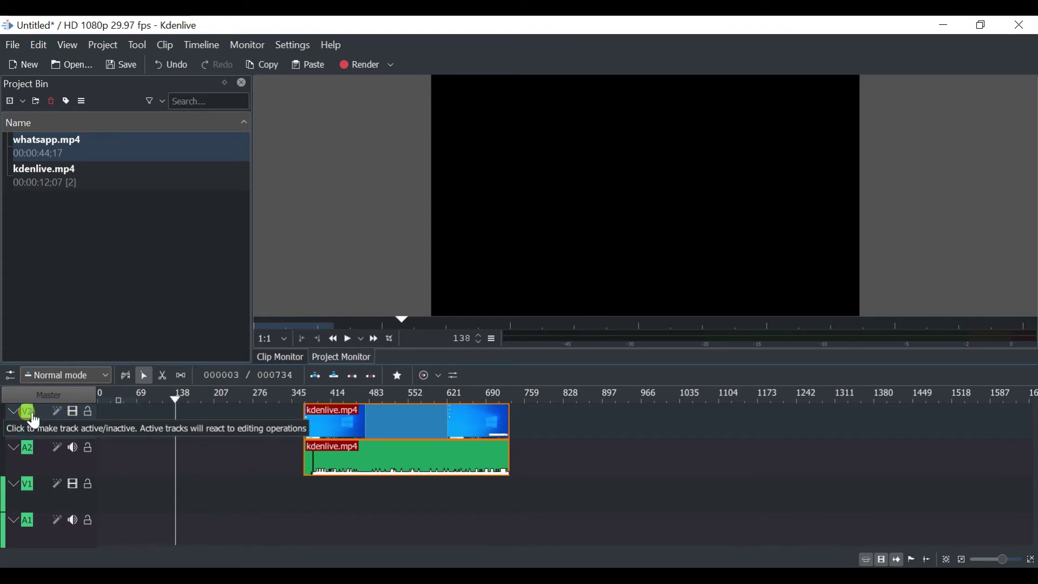
click(14, 408)
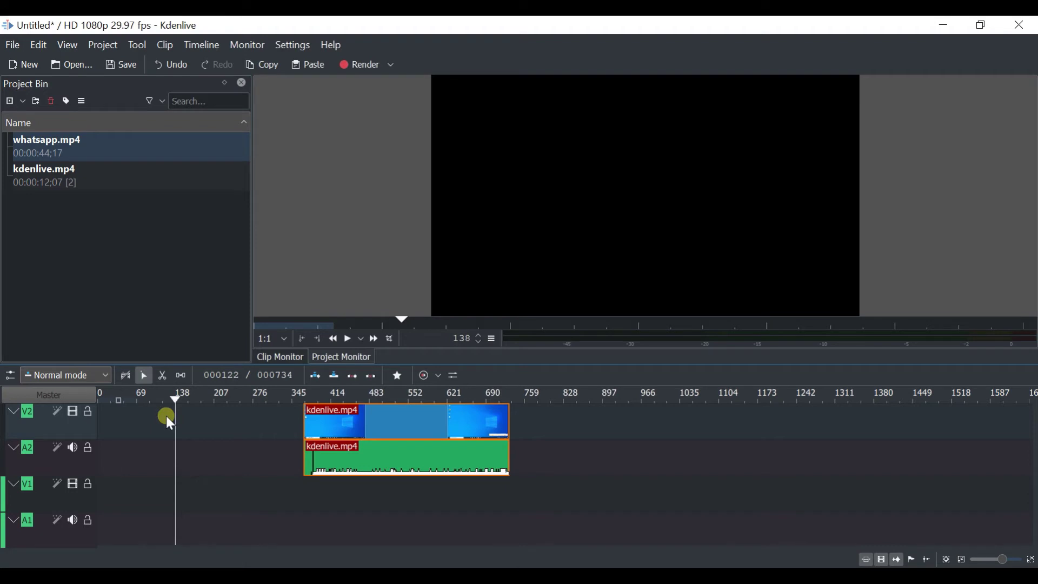
click(14, 414)
click(14, 414)
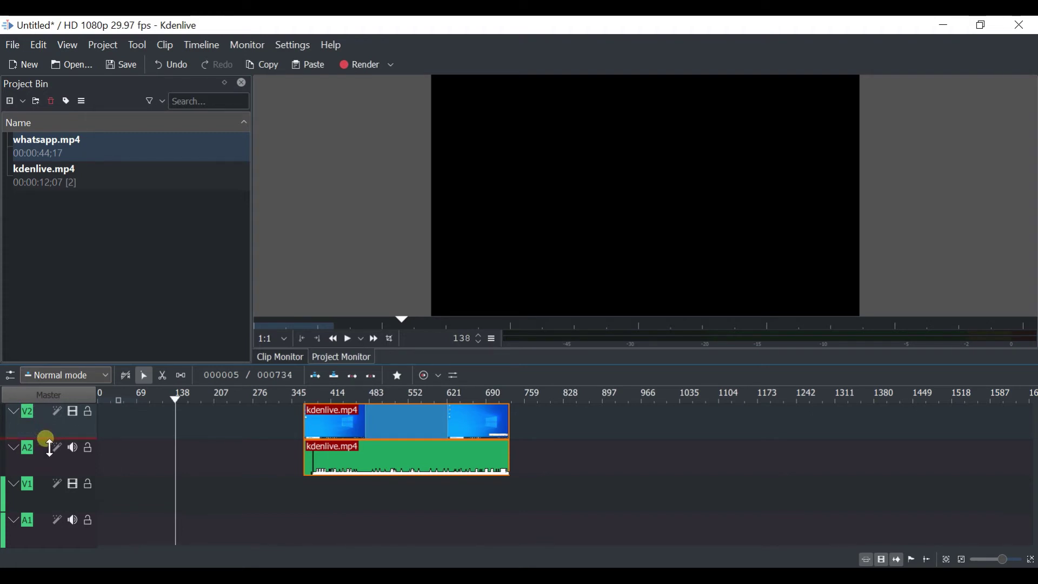
Name the V2 track "Kedenlive"
mouse_move(46, 439)
mouse_down()
mouse_move(44, 479)
mouse_move(54, 439)
mouse_up()
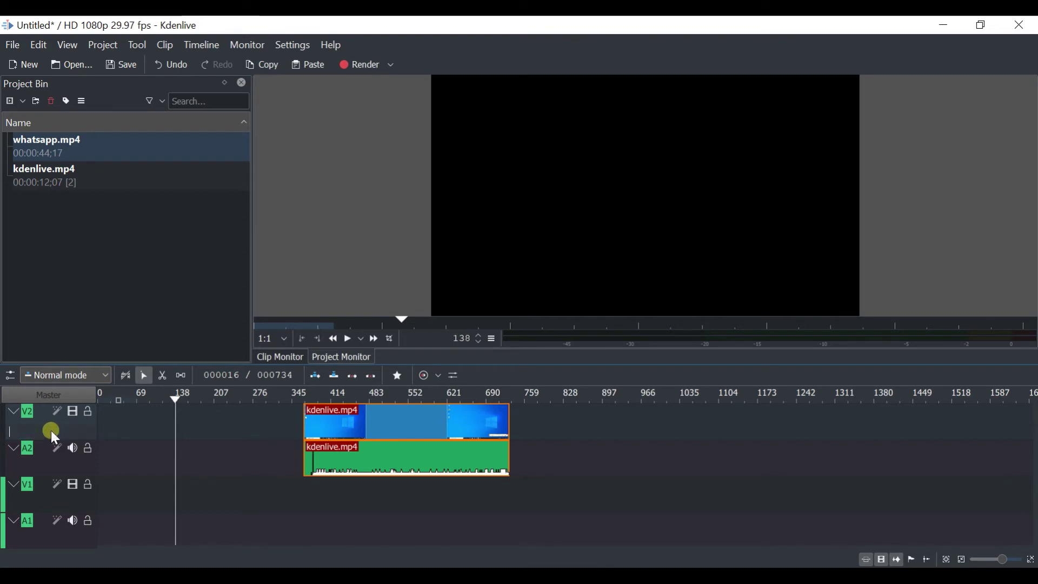
text(Kedenlive)
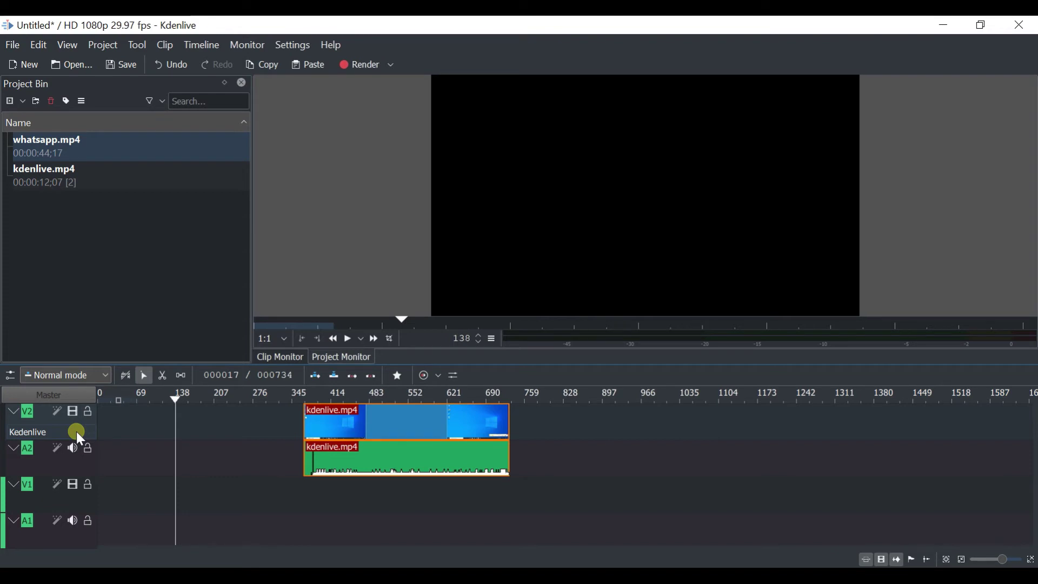
double_click(22, 472)
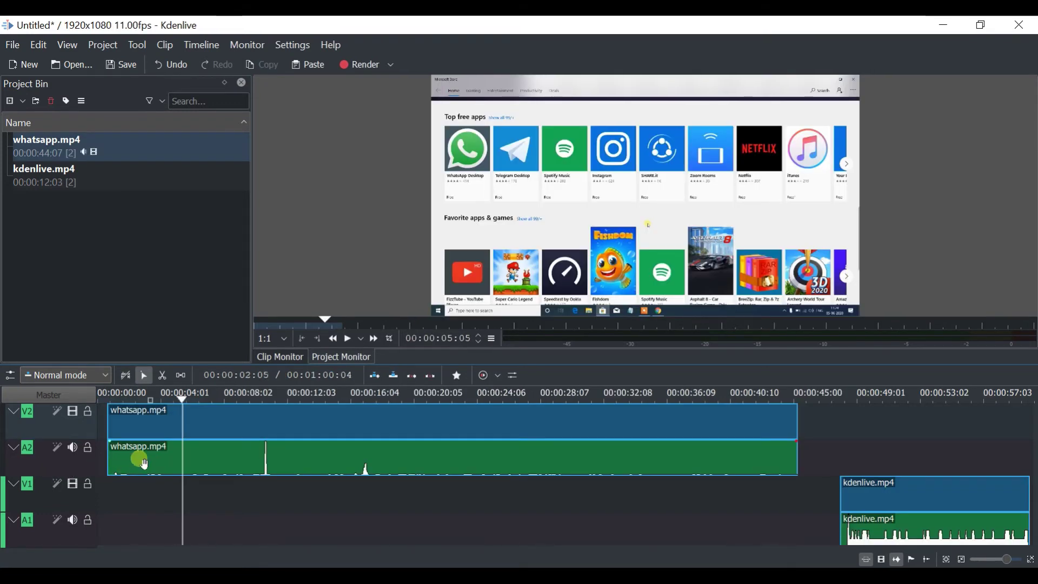
Mute the A2 audio track, and collapse and expand it
click(72, 448)
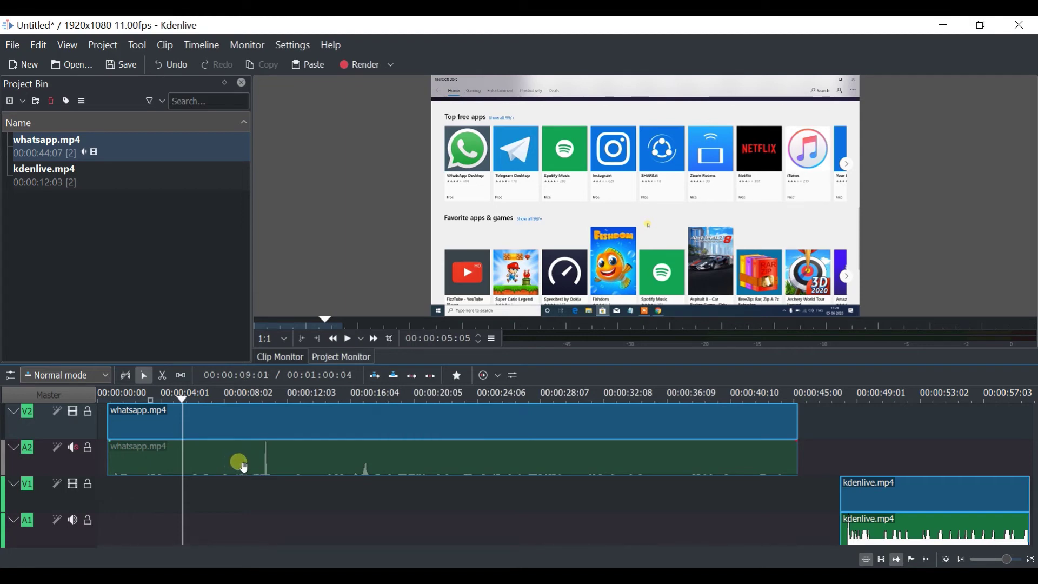
click(15, 451)
click(15, 451)
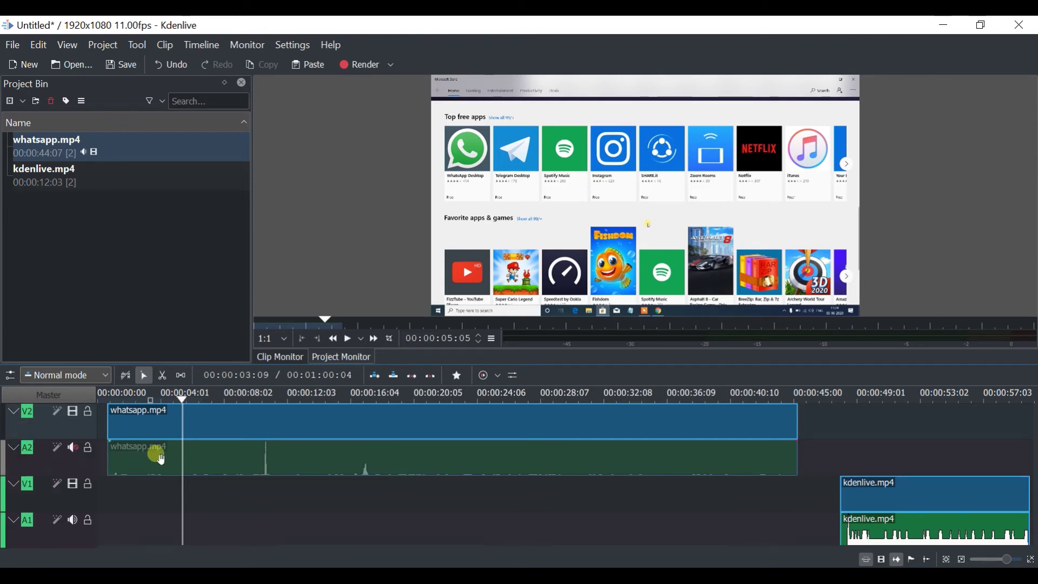
click(16, 447)
click(15, 447)
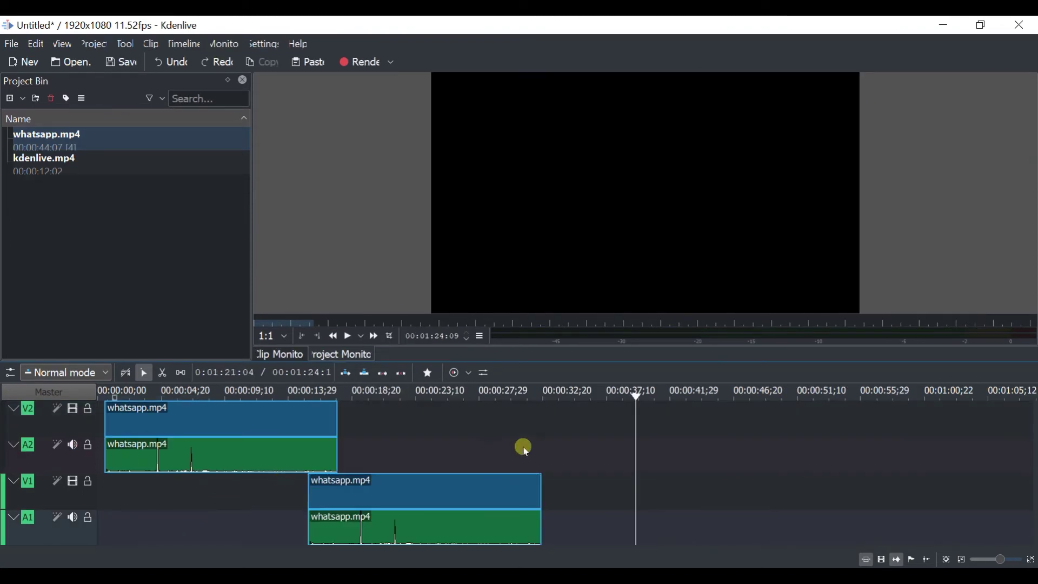
Start a track insertion from V2 and review the position and reference track choices, keeping Above and V2
right_click(38, 410)
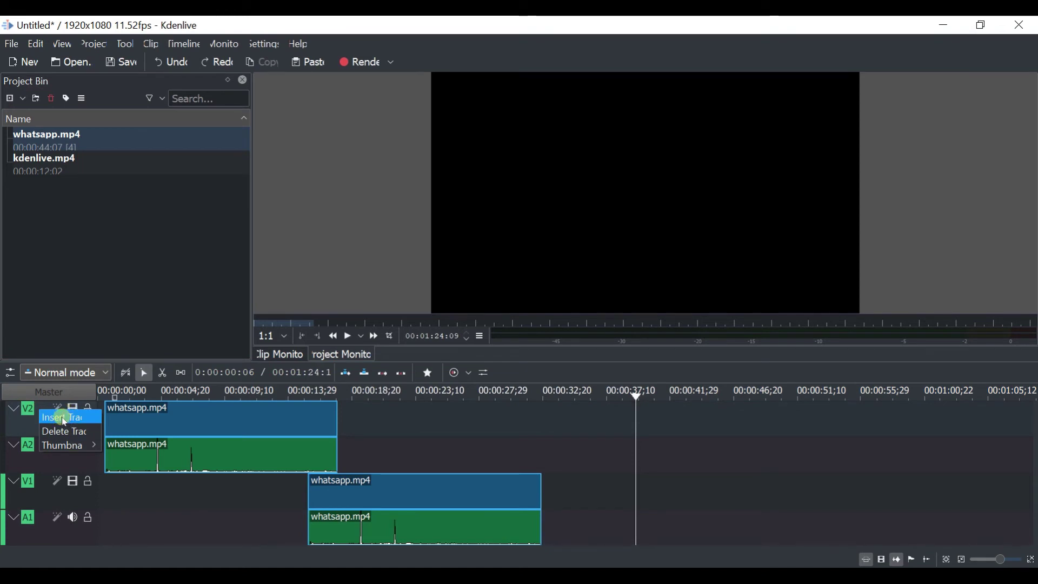
click(63, 419)
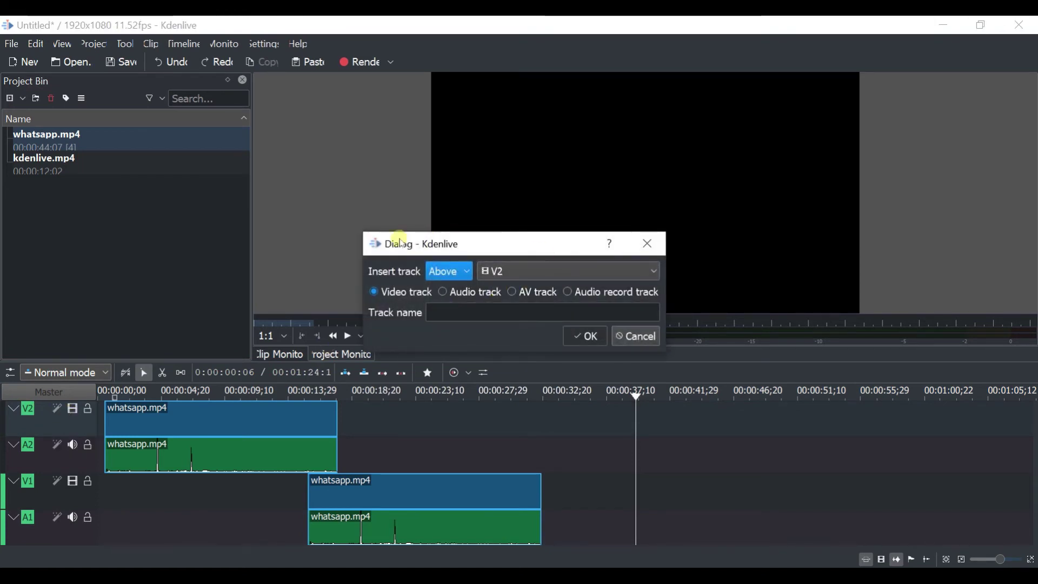
click(457, 273)
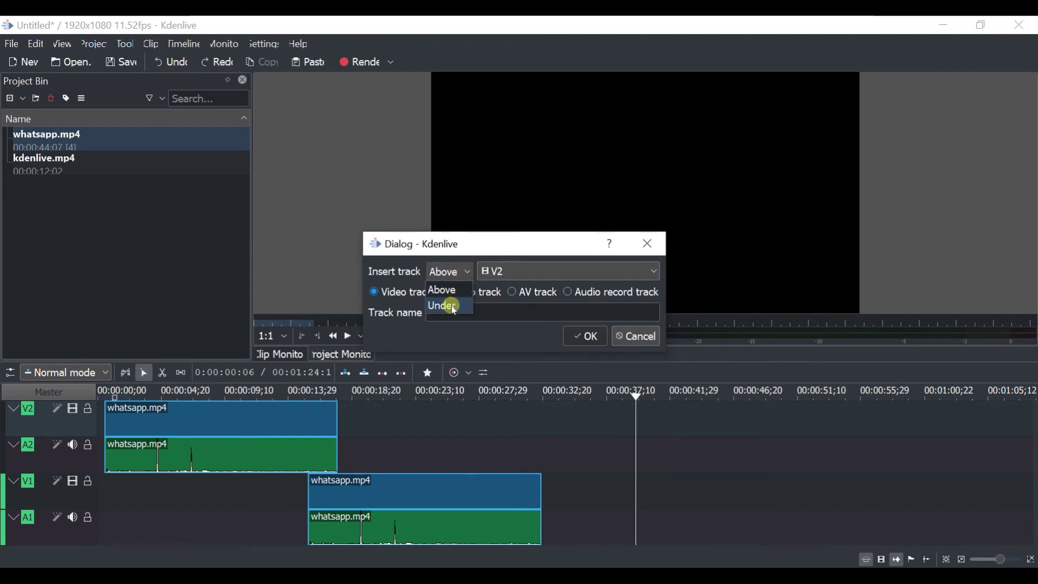
click(454, 272)
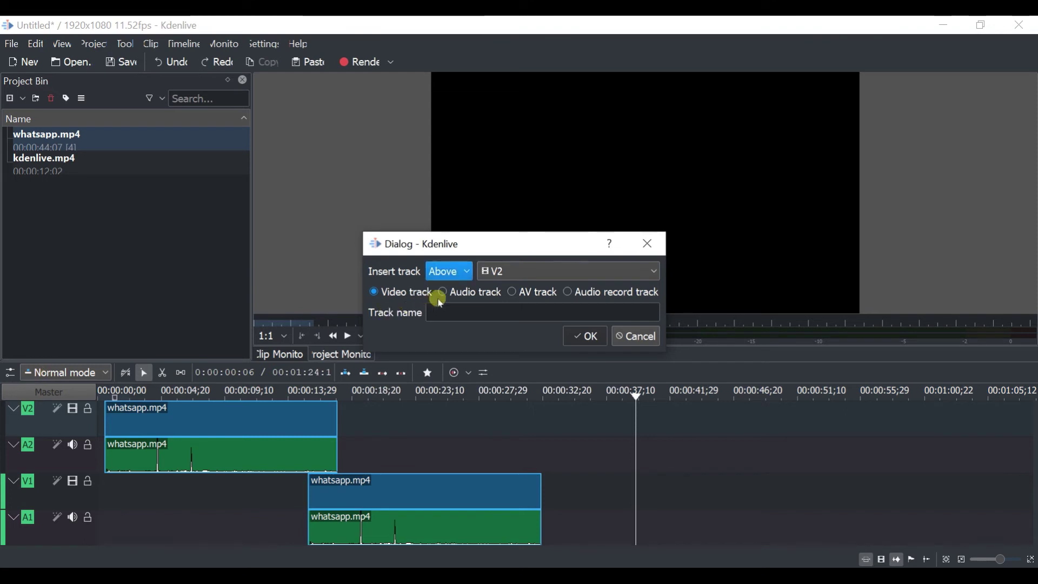
click(517, 276)
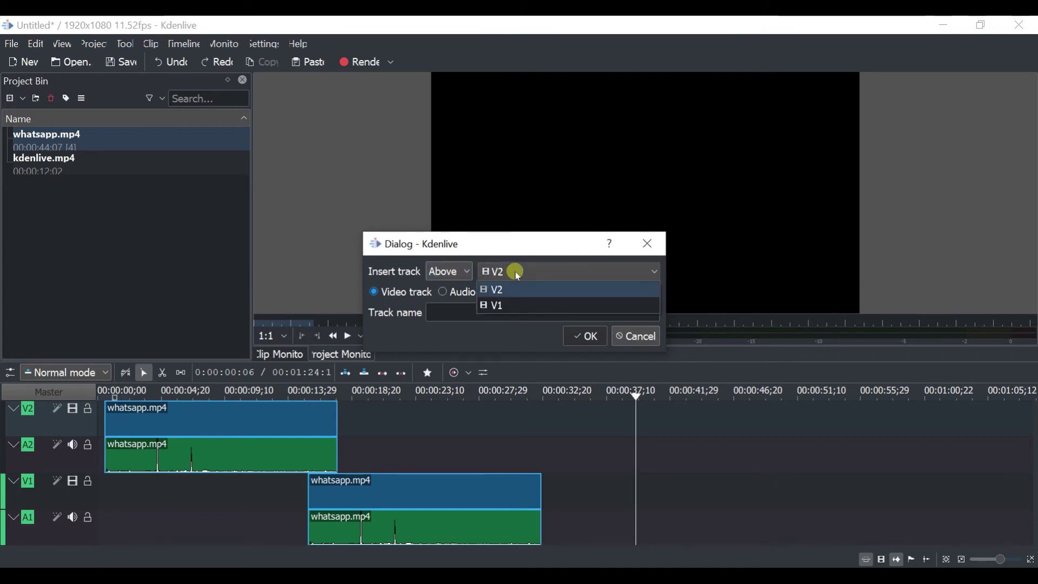
click(517, 277)
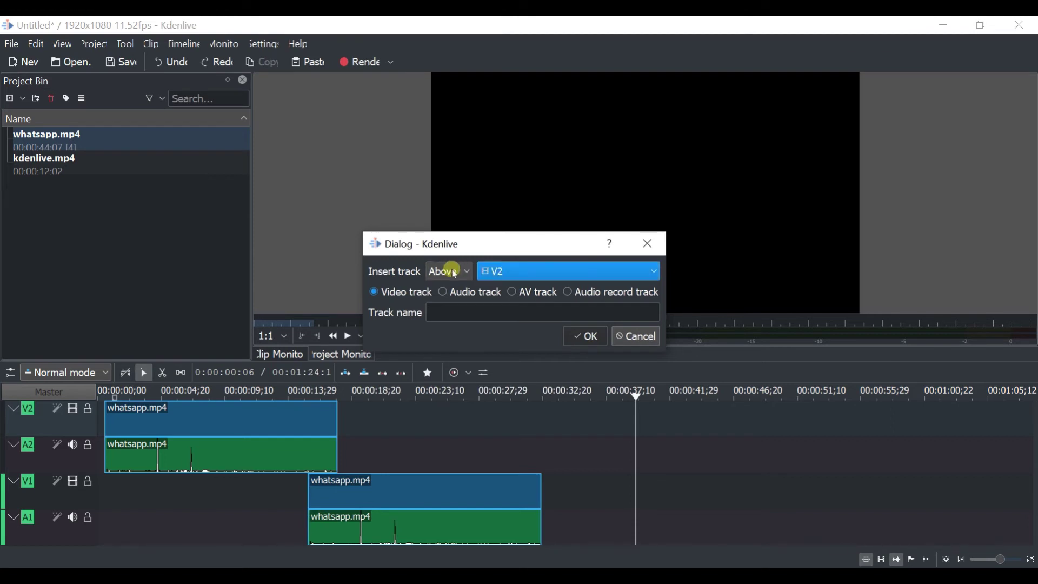
Set the new track's type to AV track, name it "My Track", and insert it
click(411, 296)
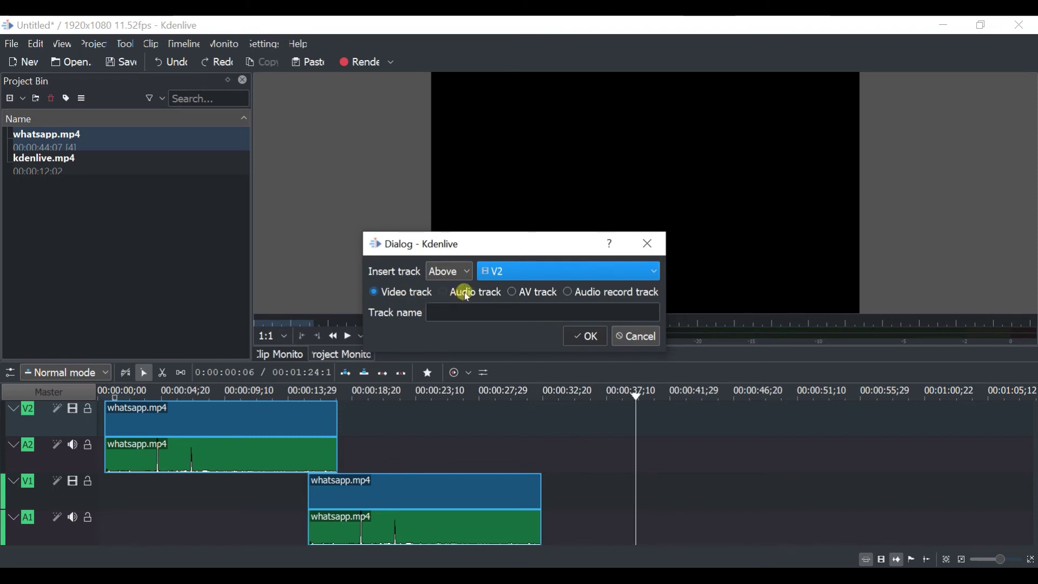
click(514, 295)
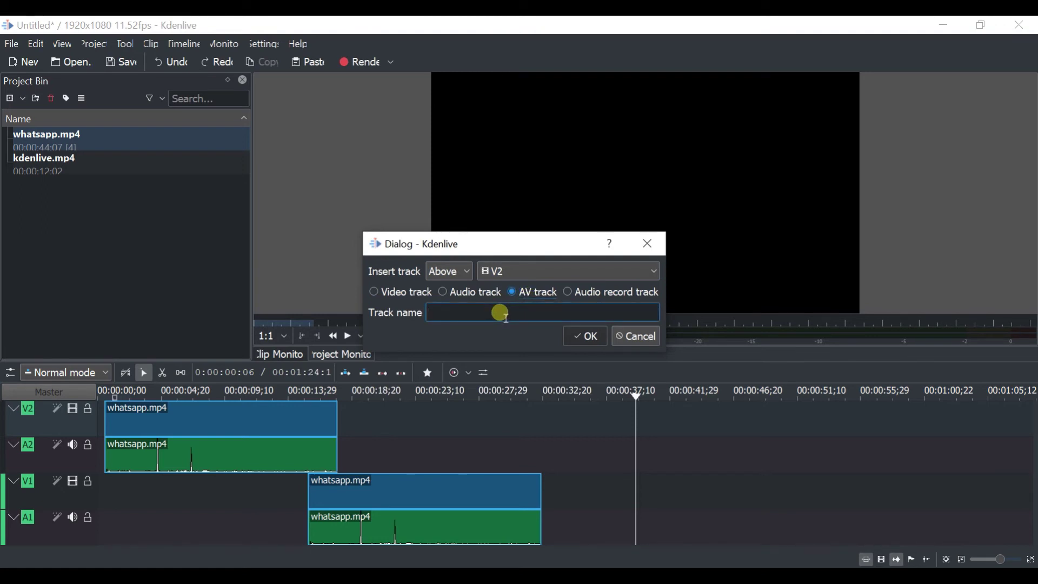
text(mY)
key(BackSpace)
key(BackSpace)
key(BackSpace)
text(My Track)
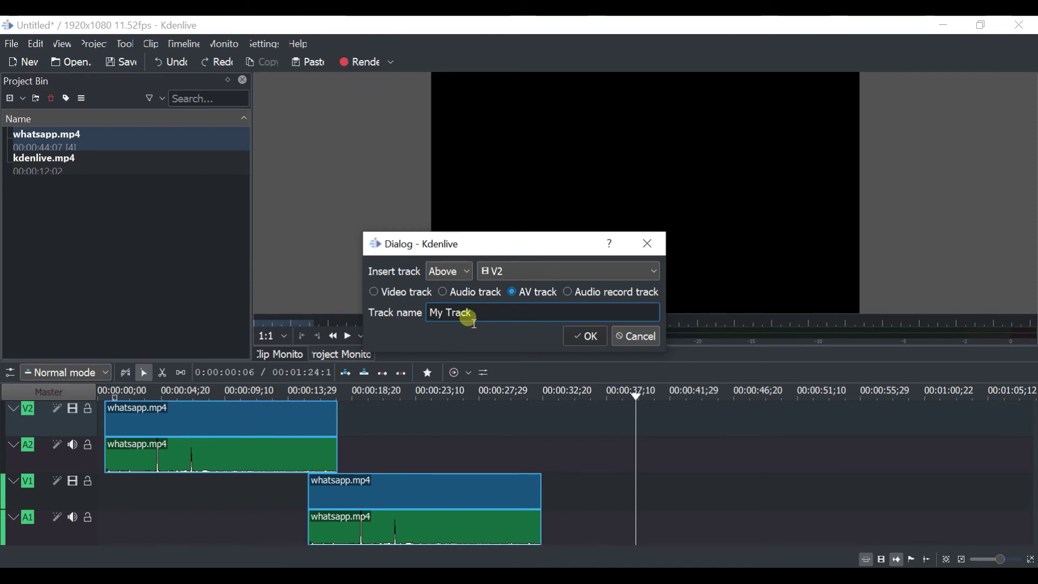
click(590, 336)
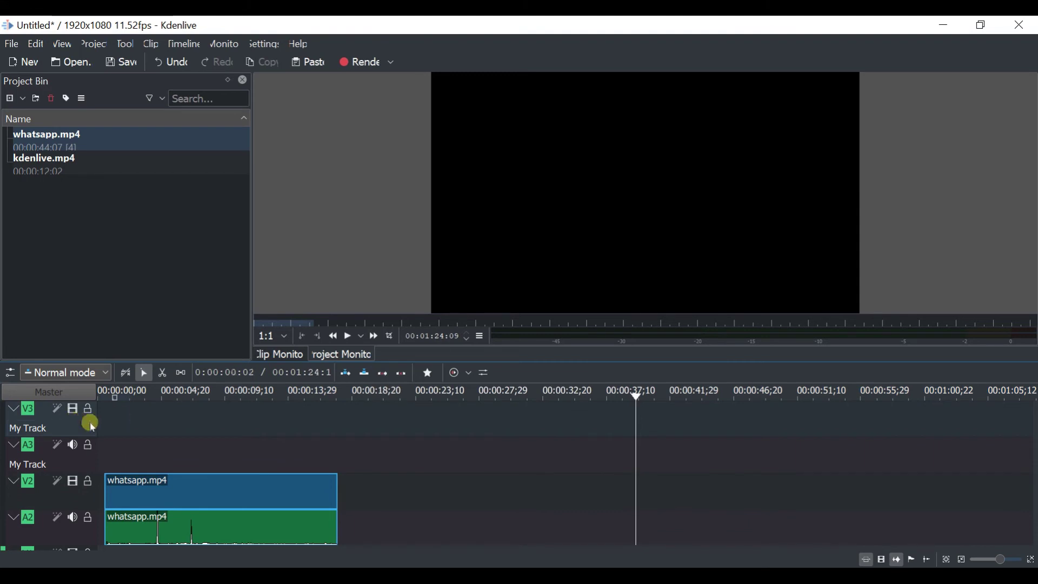
Delete the V3 video track and the A3 audio track named "My Track"
right_click(42, 410)
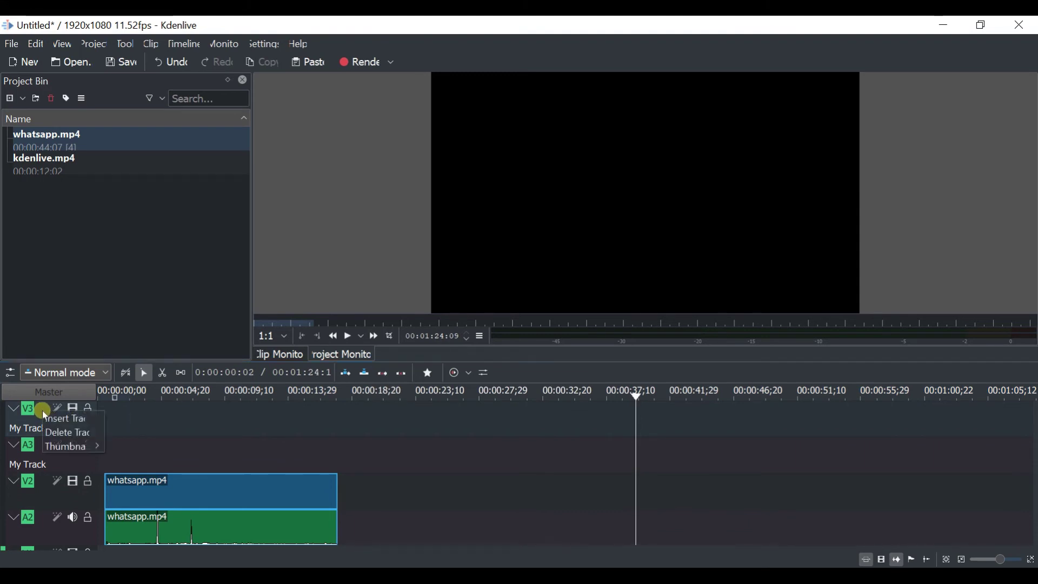
click(65, 433)
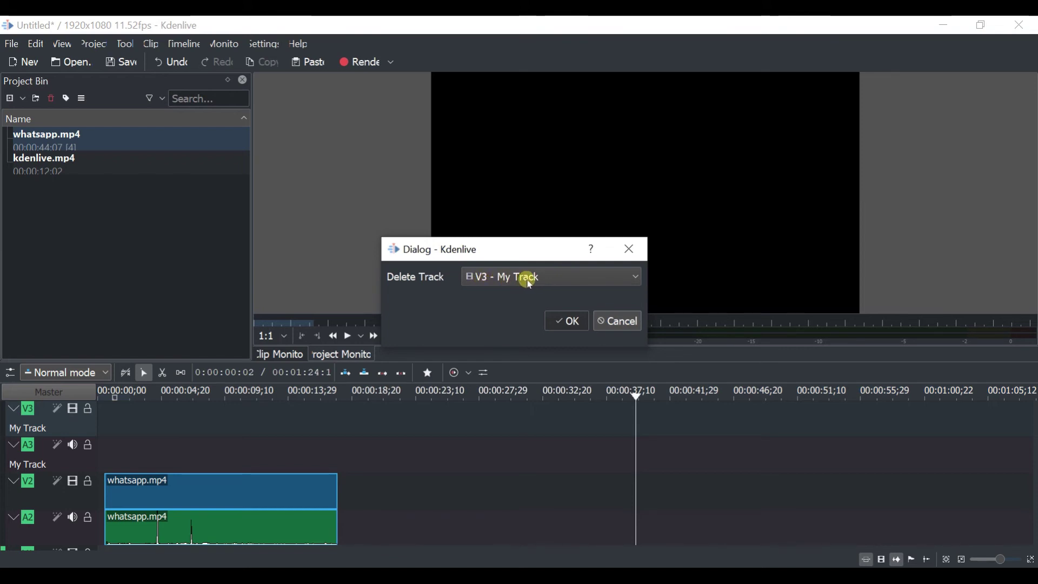
click(569, 322)
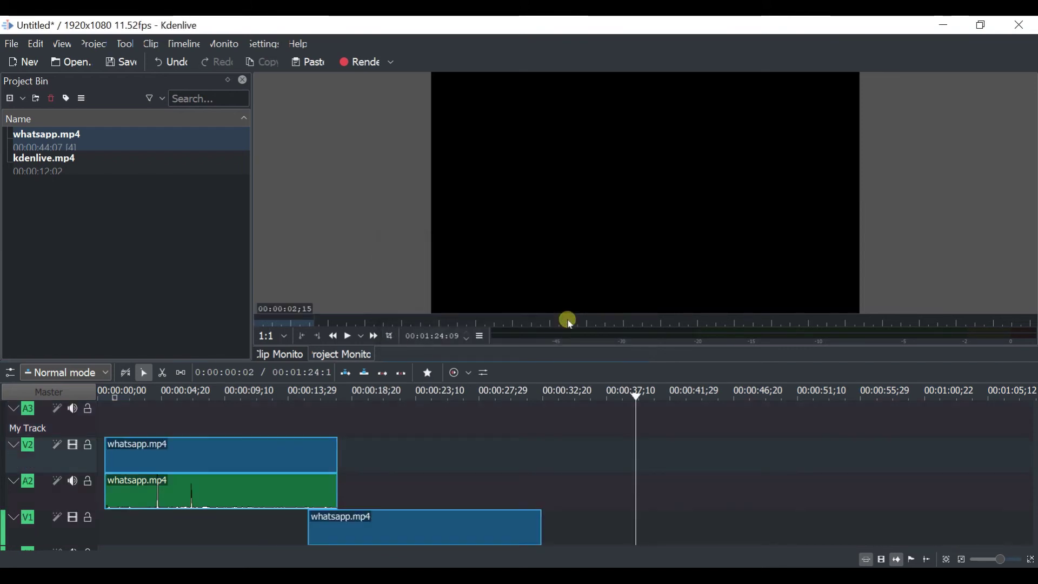
right_click(44, 406)
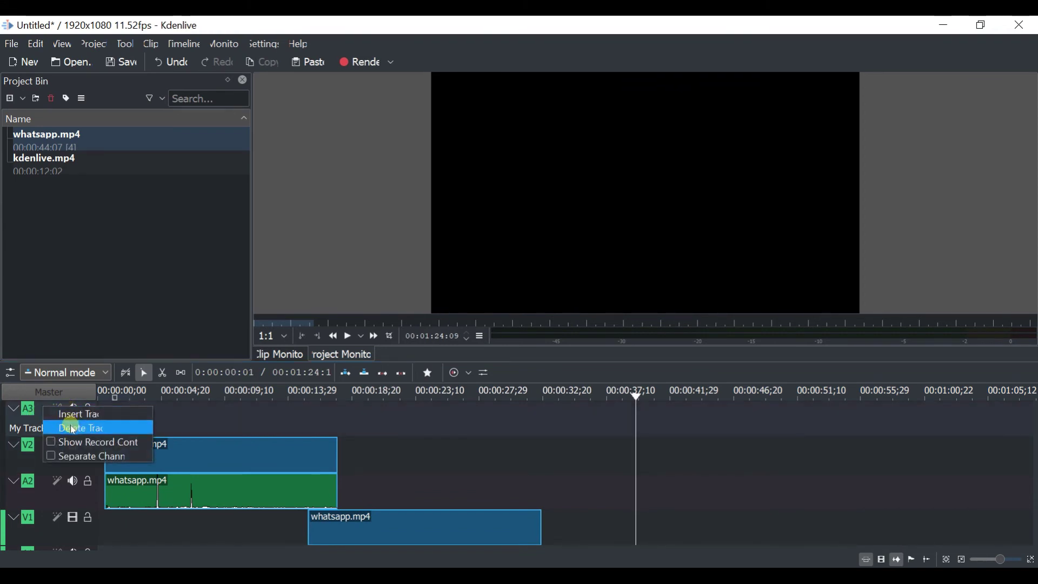
click(76, 428)
click(566, 322)
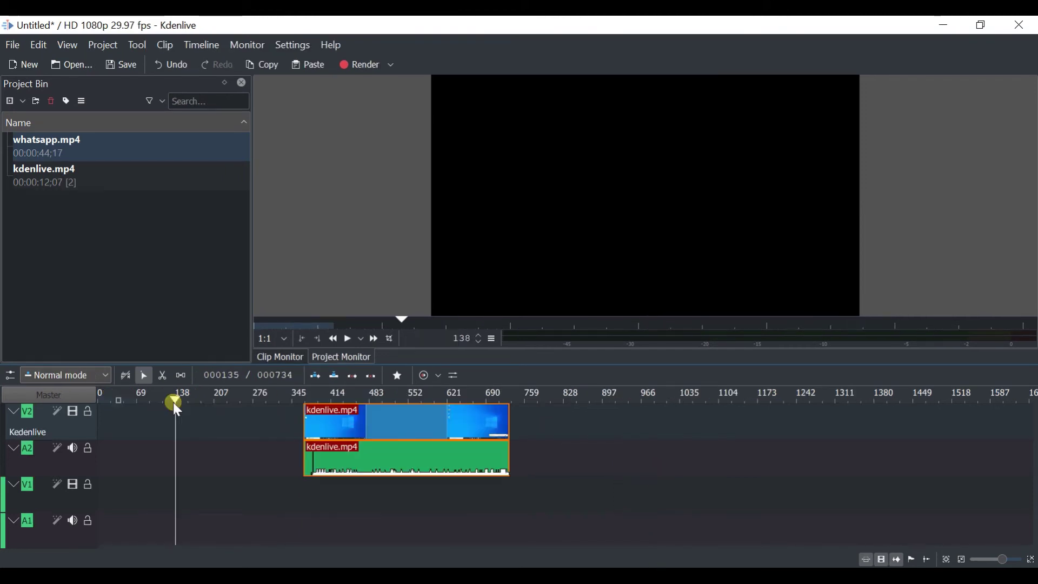
Scrub the playhead along the timeline into the kdenlive.mp4 clip, to frame 597
click(173, 402)
key(Right)
key(Right)
key(Right)
key(Right)
key(Right)
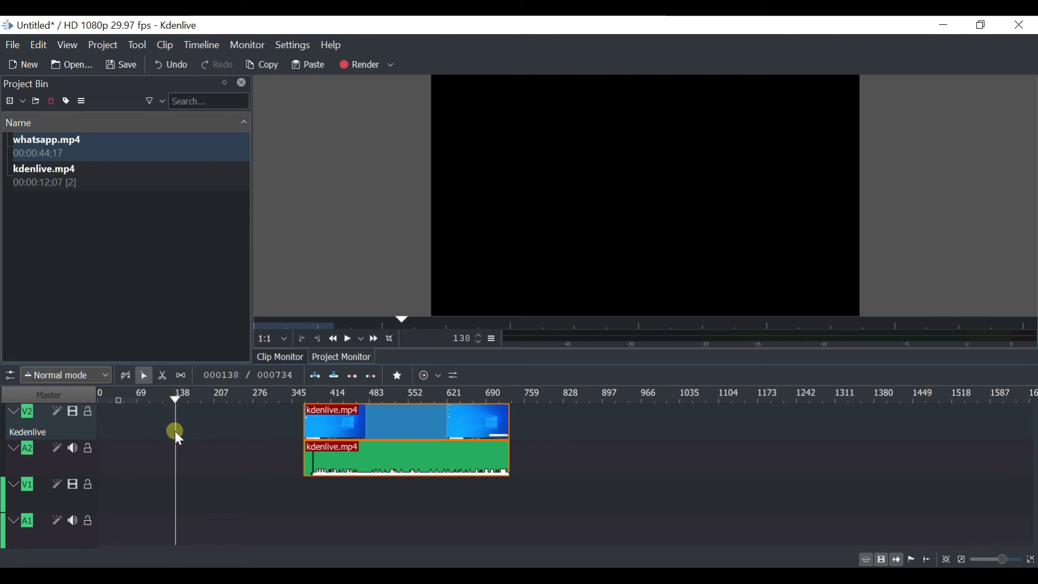
click(175, 443)
click(344, 320)
drag(174, 398, 433, 391)
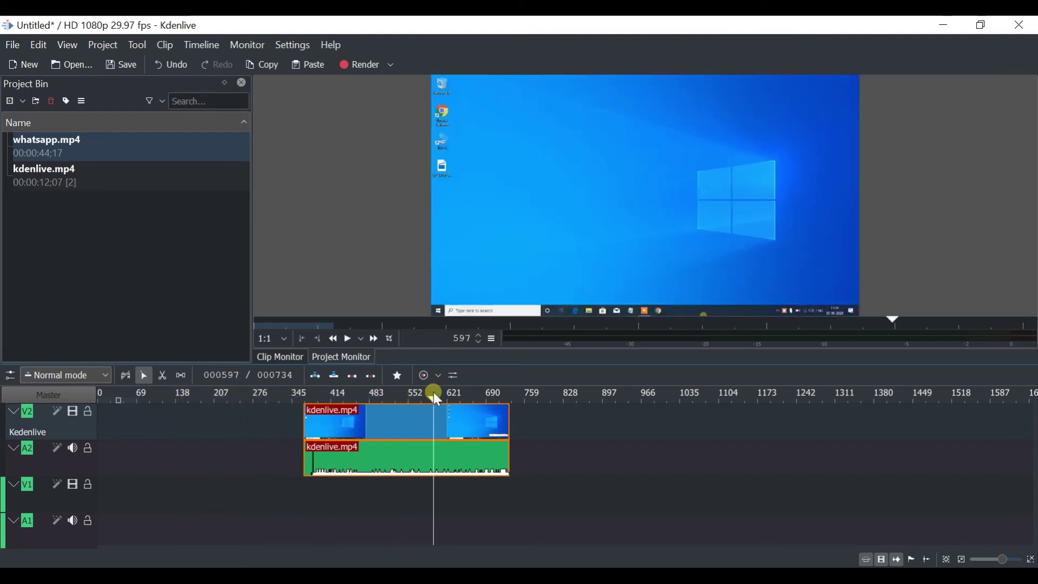
Move the playhead to the empty timeline area past the kdenlive.mp4 clip, and back into the clip at frame 533
click(223, 498)
click(657, 487)
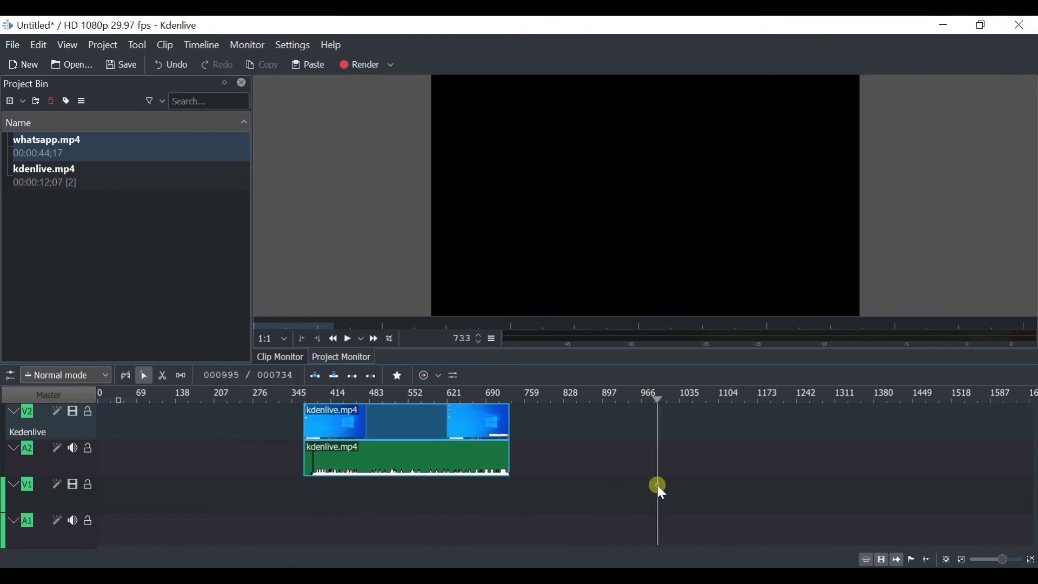
click(397, 495)
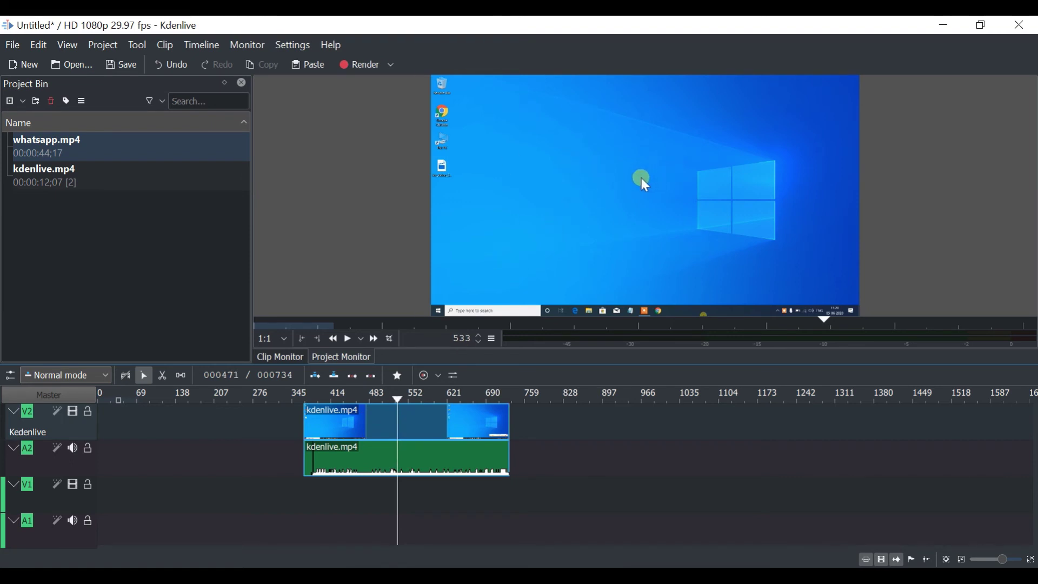
Compare whatsapp.mp4 in the Clip Monitor with the kdenlive.mp4 timeline clip in the Project Monitor, ending on the Clip Monitor
click(99, 175)
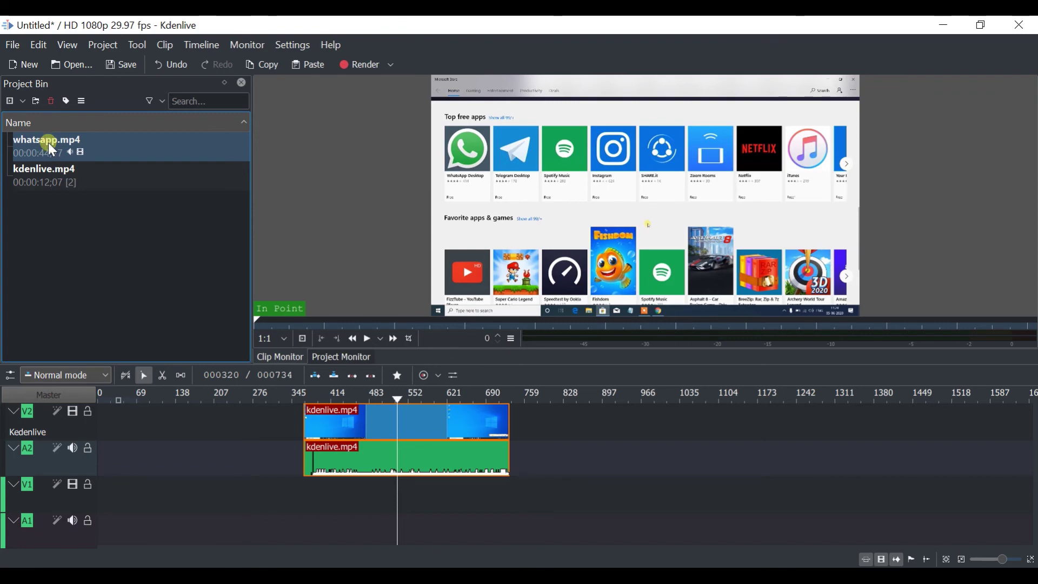
click(273, 359)
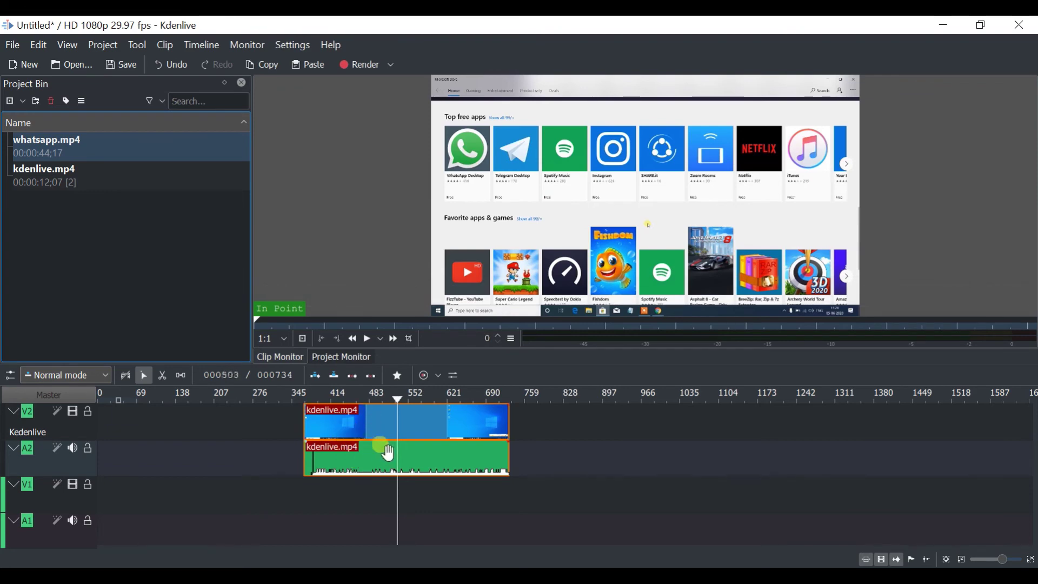
click(381, 493)
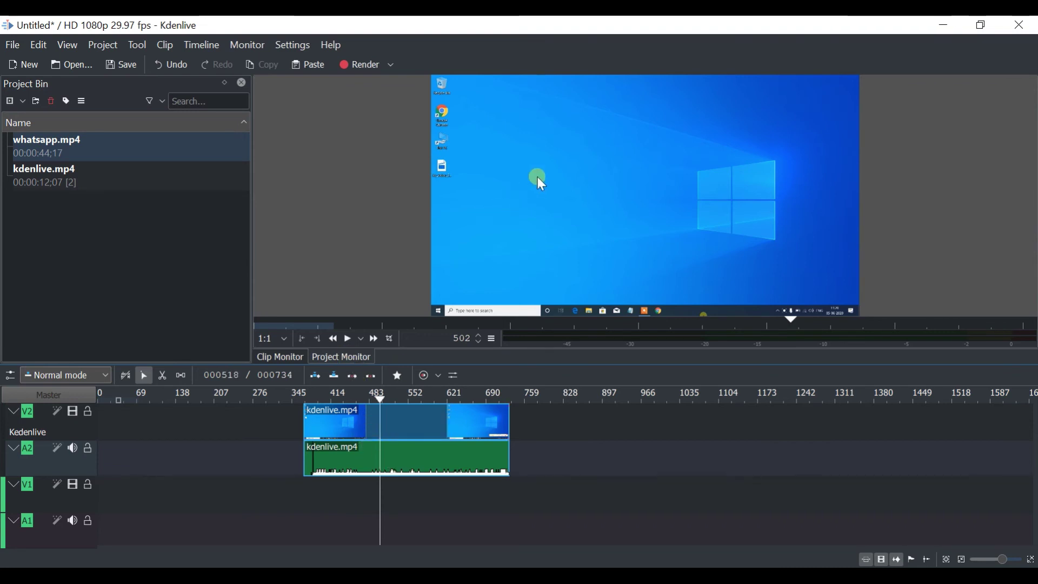
click(398, 424)
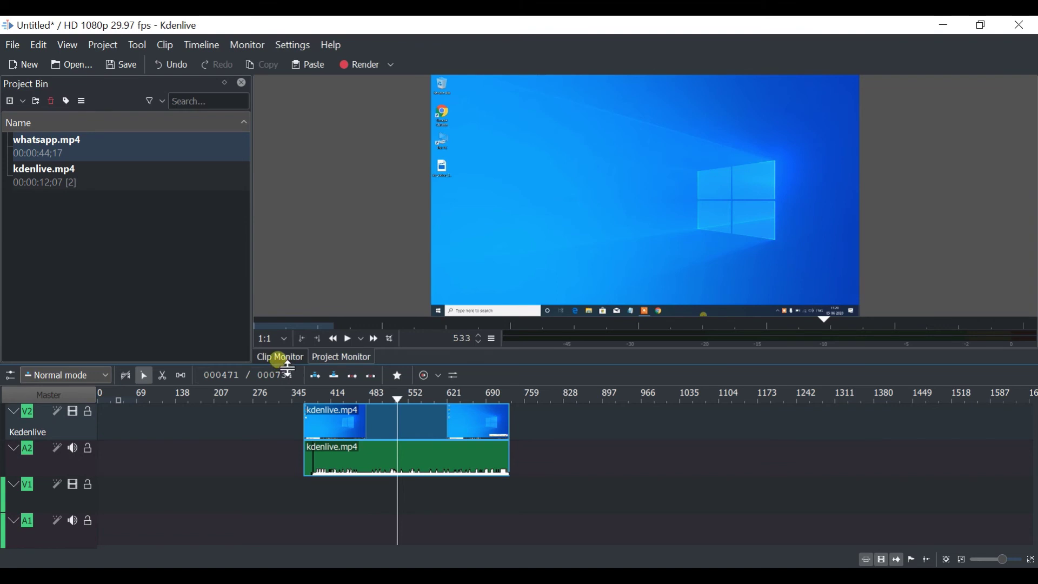
click(279, 358)
click(331, 358)
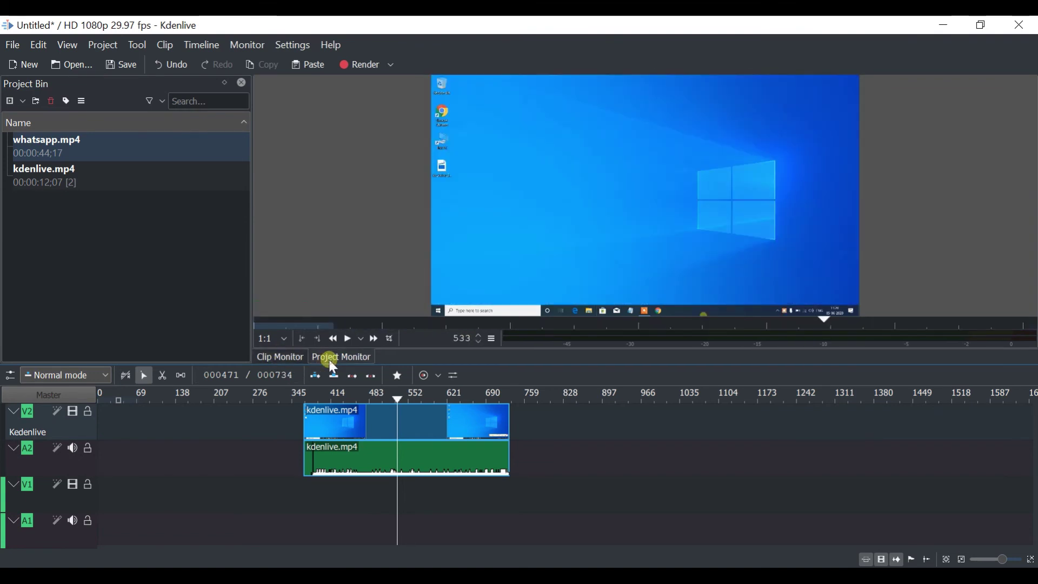
click(292, 359)
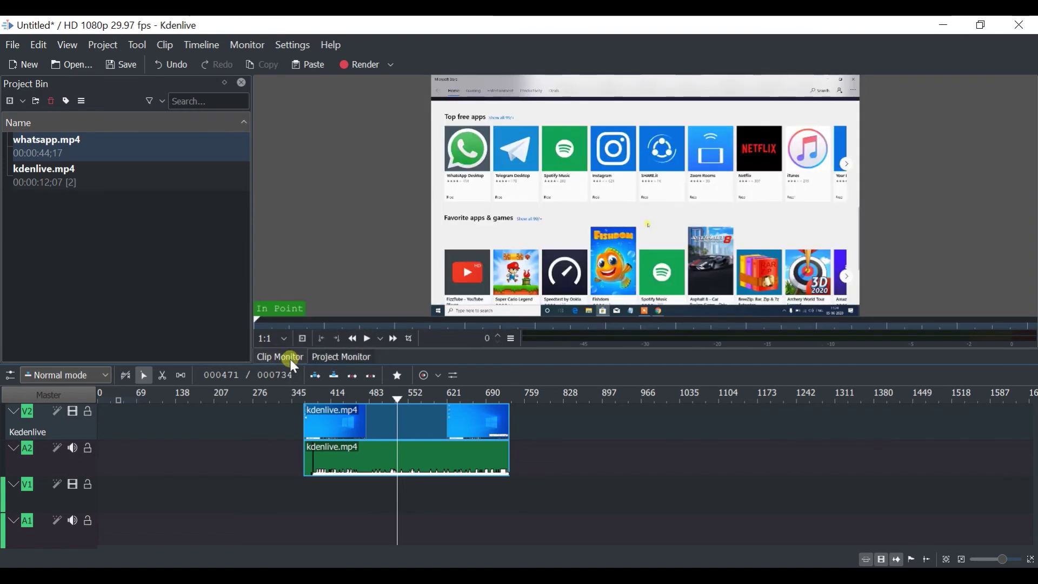
Show the Project Monitor and place the playhead at frame 502 inside the kdenlive.mp4 timeline clip
click(331, 358)
click(381, 459)
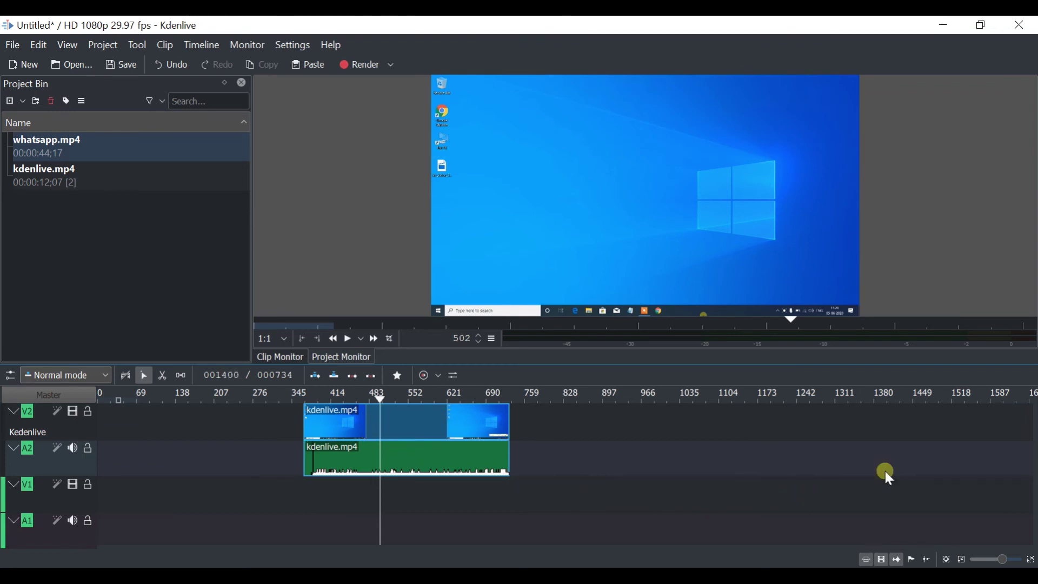
Zoom the timeline in until single frames are distinguishable, zoom far out, and return to a medium zoom showing the whole kdenlive.mp4 clip
click(1032, 561)
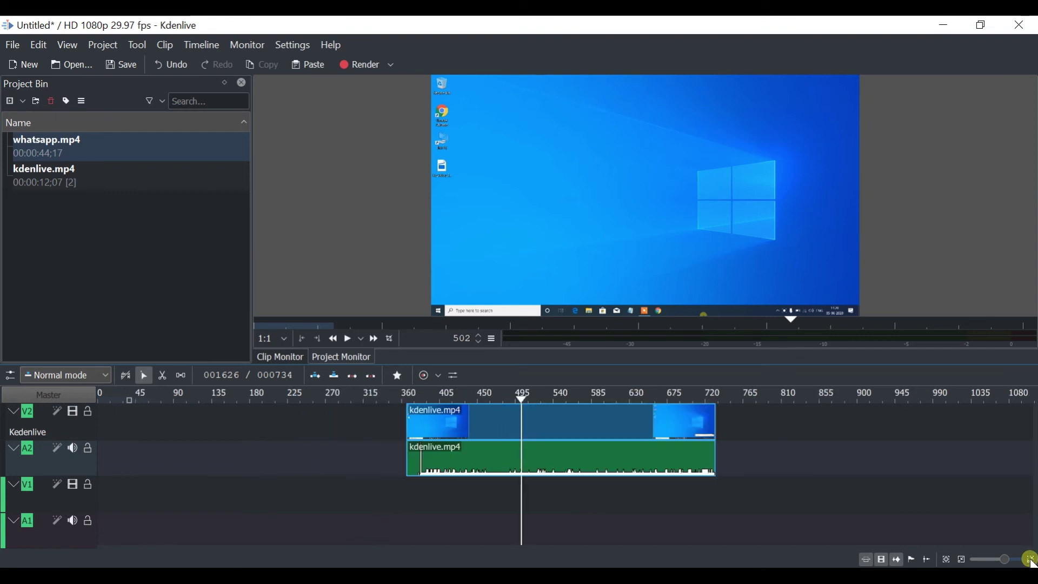
click(1031, 561)
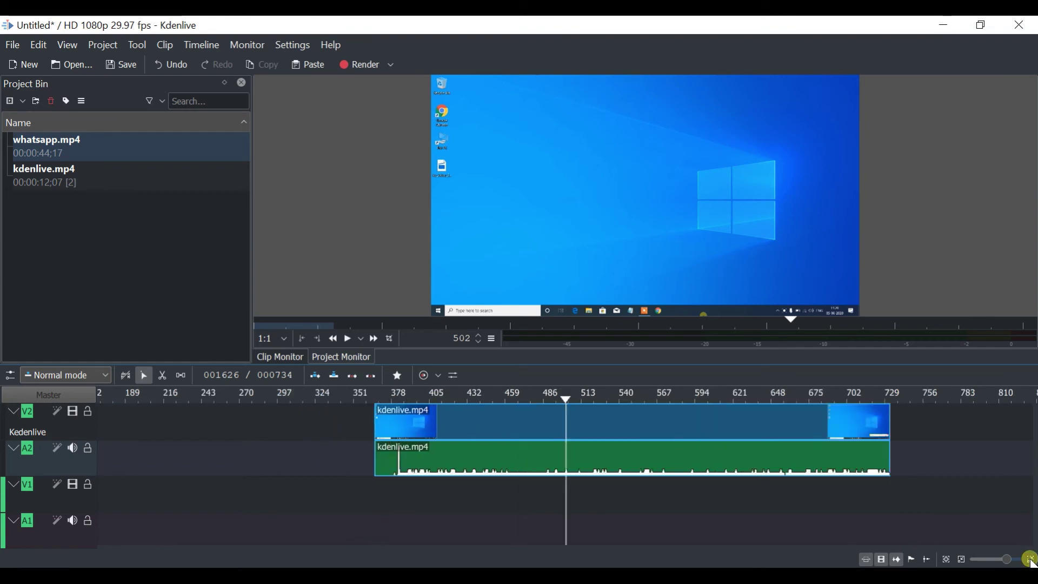
click(1031, 561)
click(1032, 561)
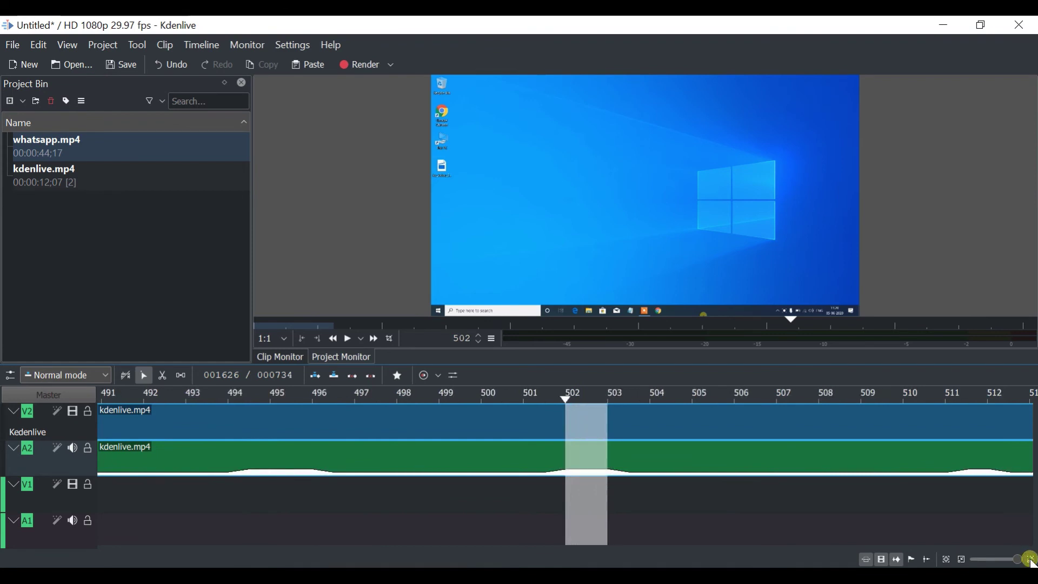
click(962, 560)
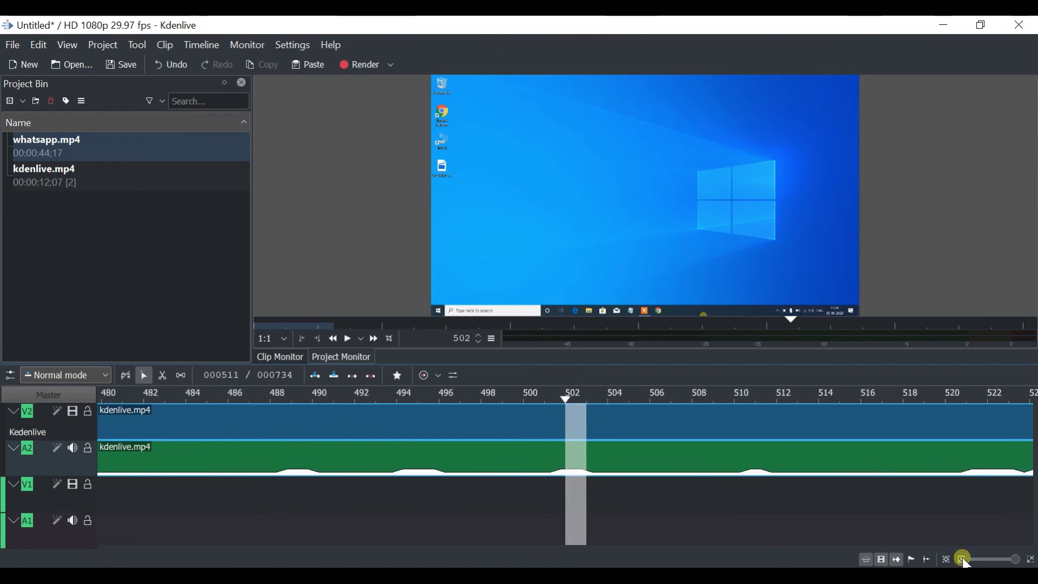
click(963, 560)
click(965, 560)
click(965, 560)
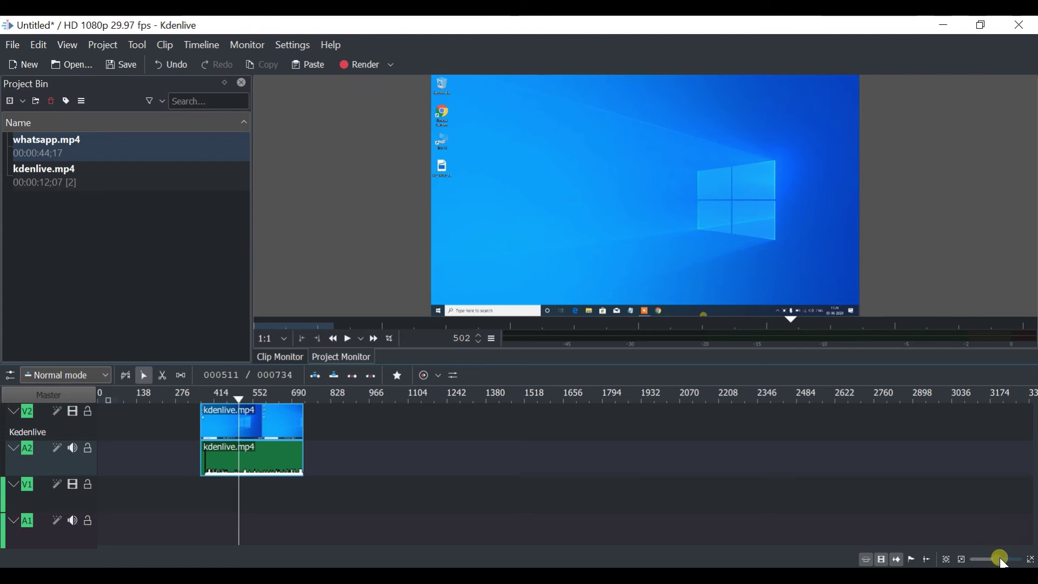
drag(1005, 563, 1010, 564)
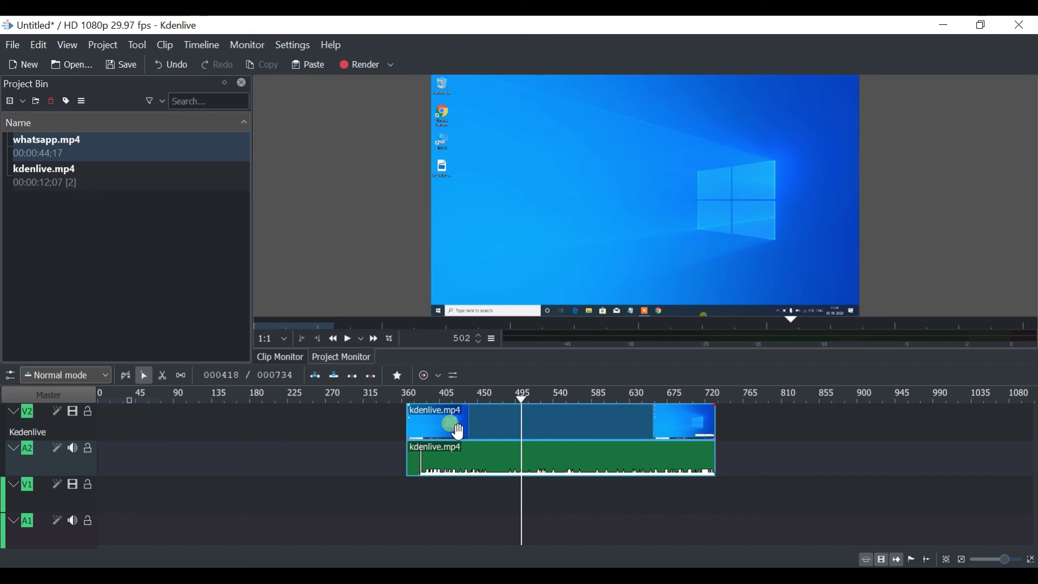
Turn the timeline's video thumbnails off and on again, and do the same with the audio thumbnails
click(884, 562)
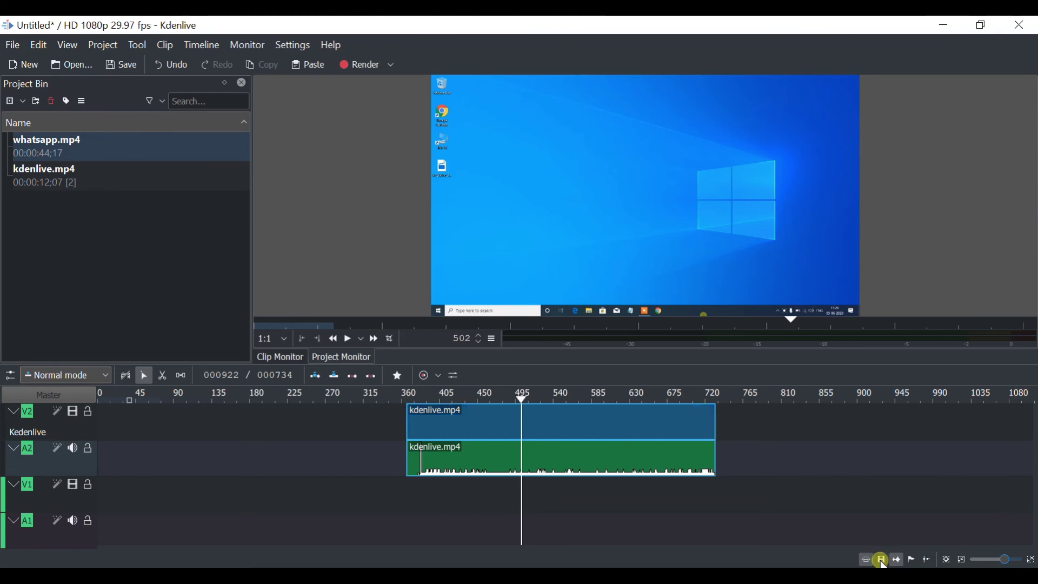
click(884, 562)
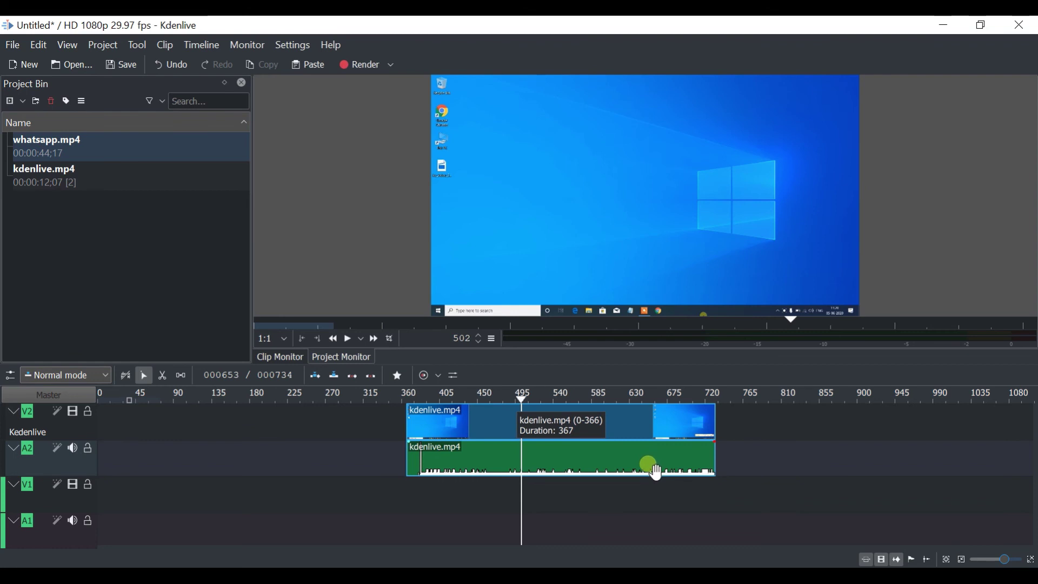
click(899, 560)
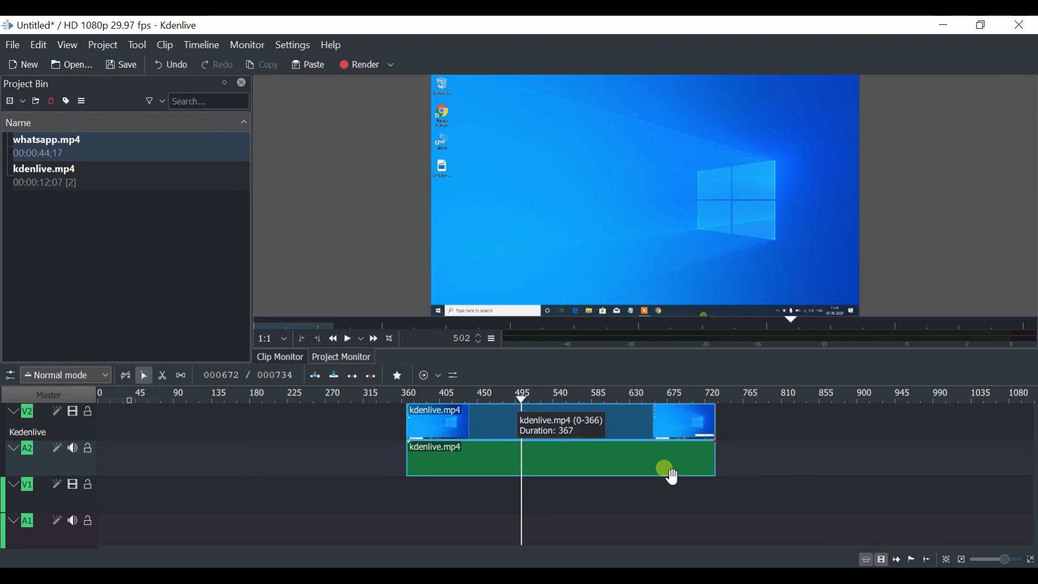
click(899, 560)
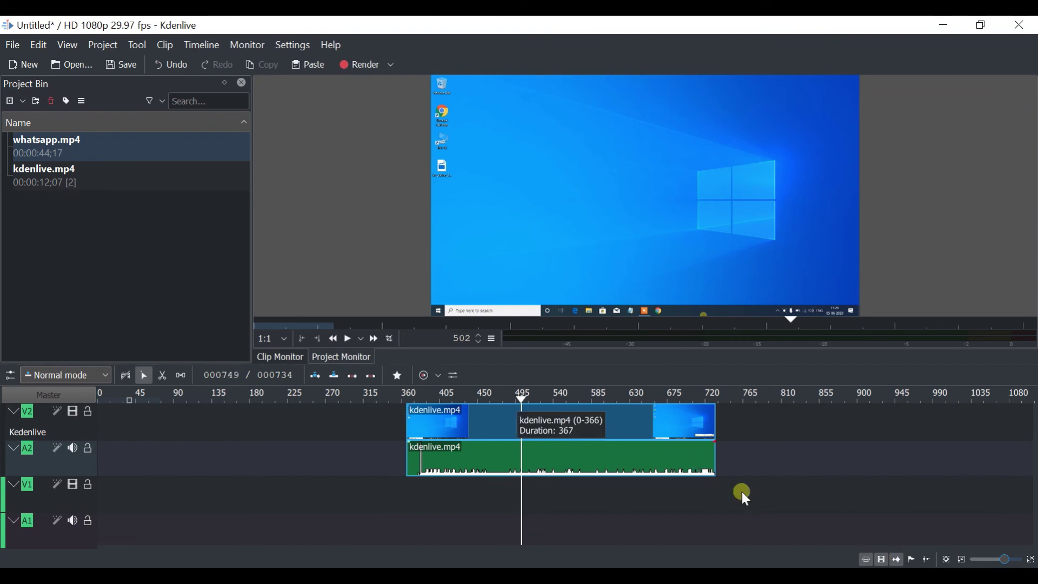
Zoom the timeline to fit the whole project and move the kdenlive.mp4 clip toward the timeline start
click(1032, 560)
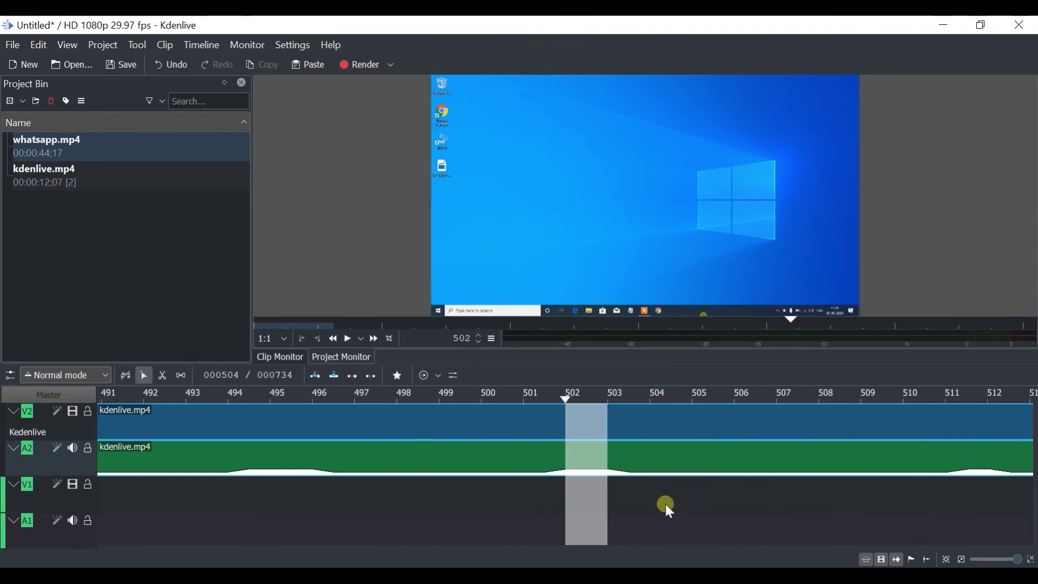
click(947, 559)
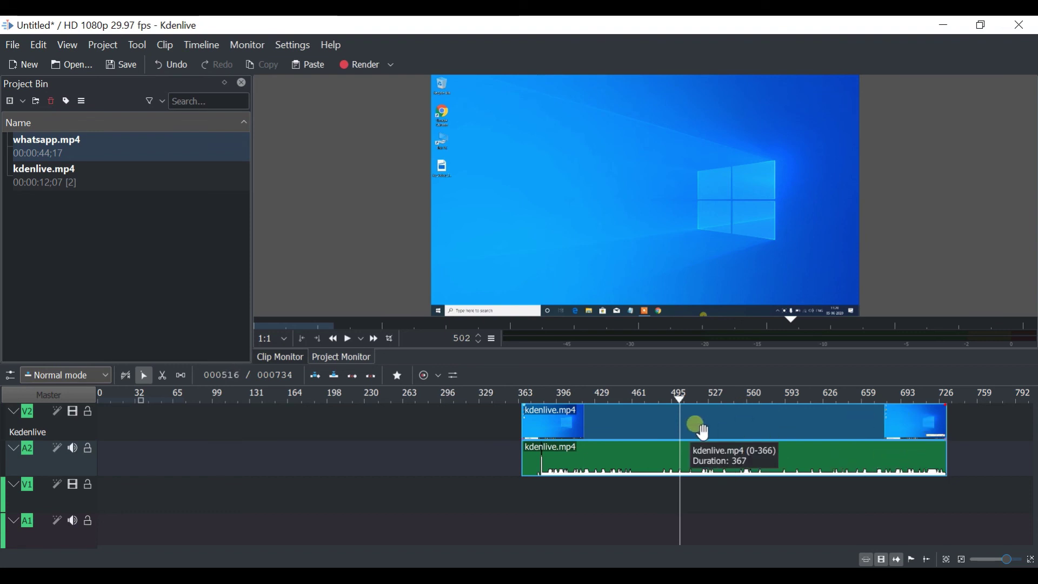
click(615, 433)
drag(615, 434, 224, 431)
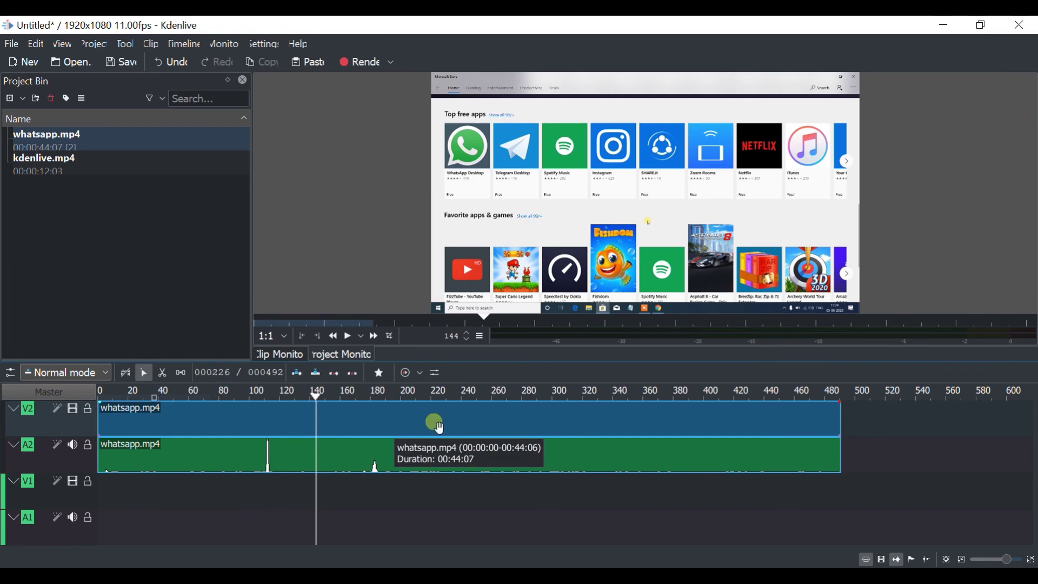
Change the timeline's timecode display from frames to hh:mm:ss format
right_click(268, 372)
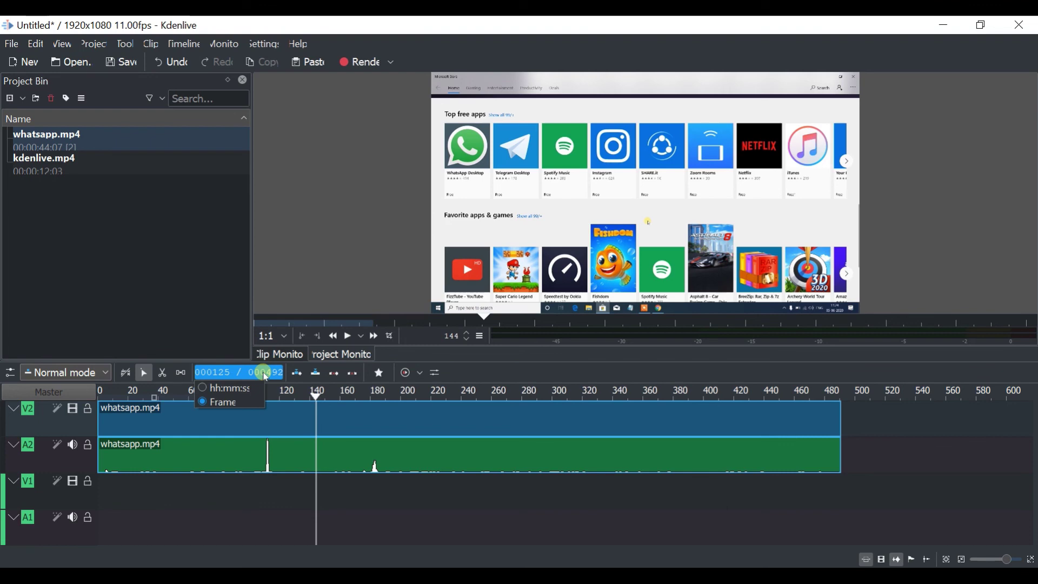
click(233, 388)
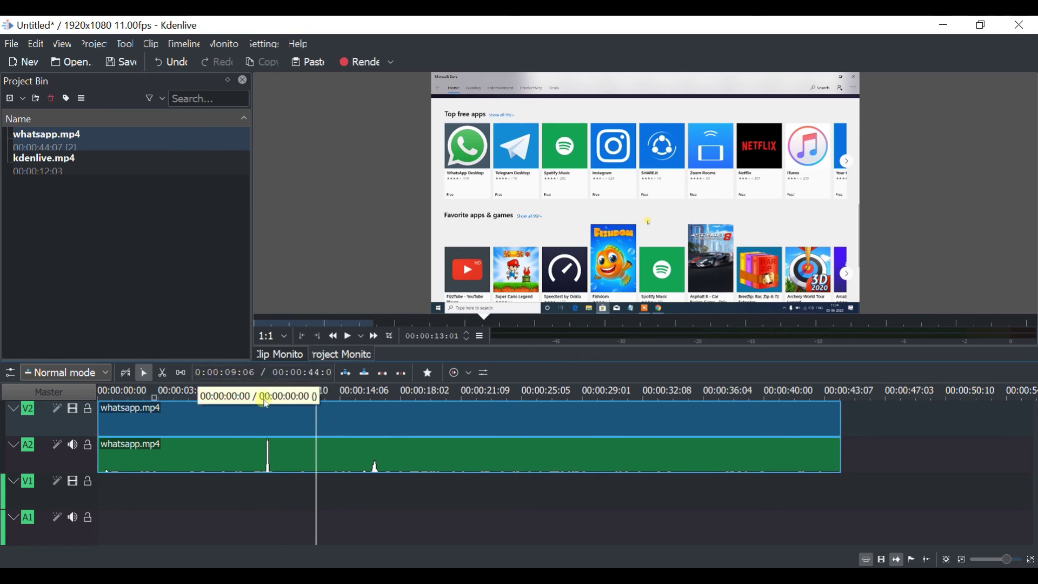
Split the whatsapp.mp4 clip on V2 and A2 into seven pieces with the Razor tool, and return to the Selection tool
click(414, 428)
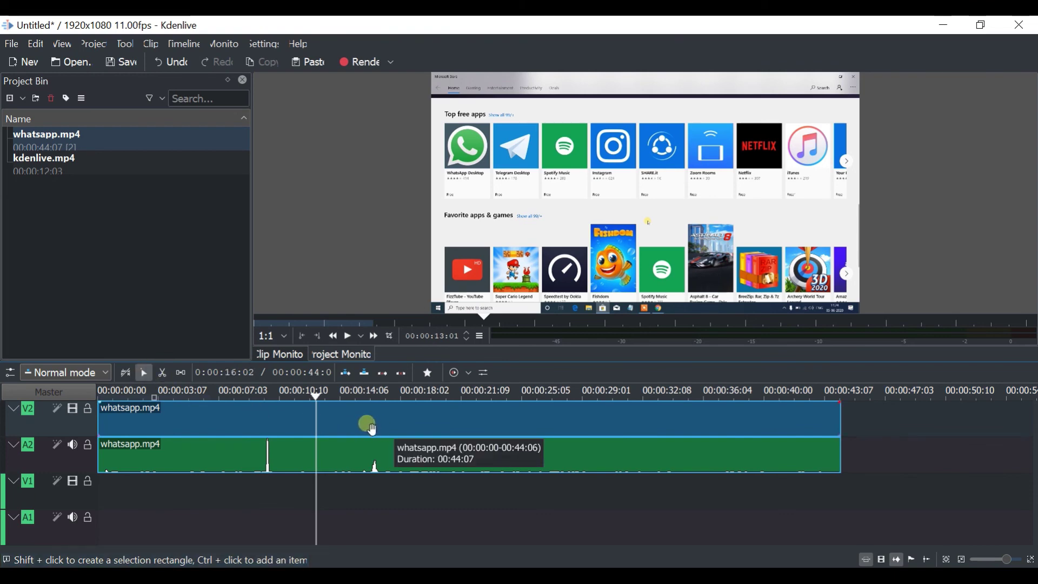
drag(385, 432, 332, 399)
click(316, 446)
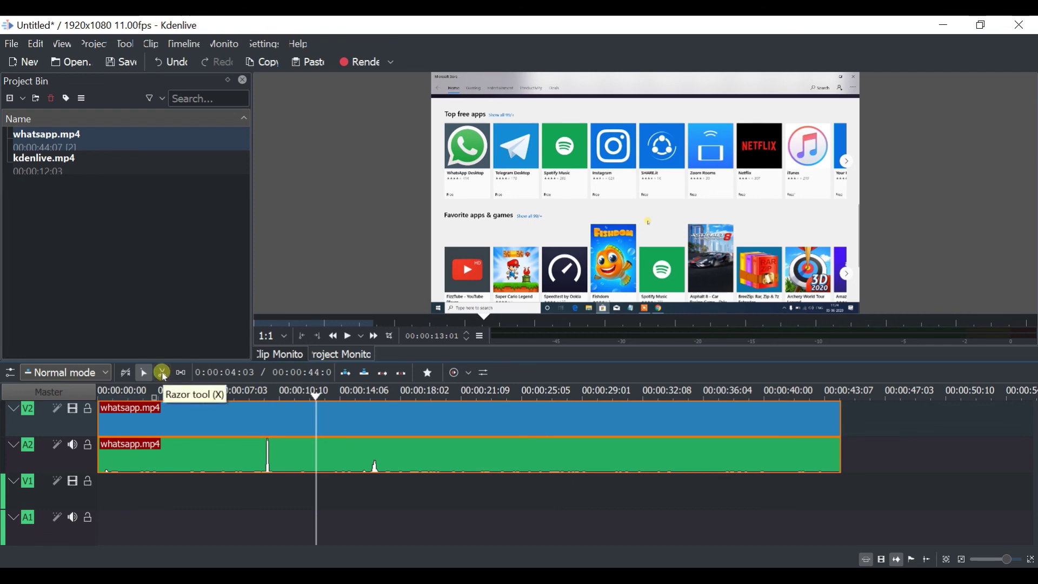
click(163, 374)
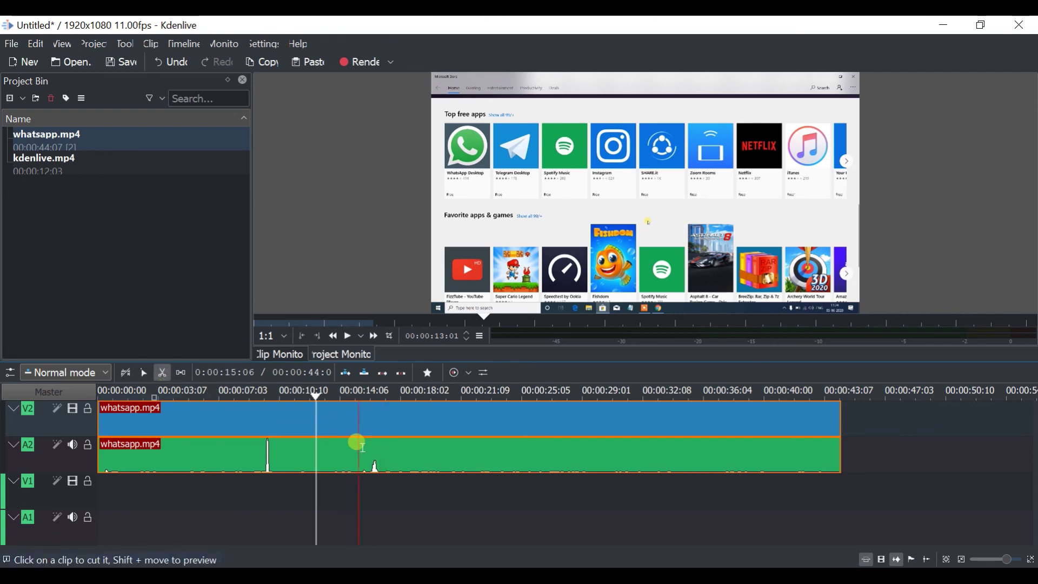
click(348, 437)
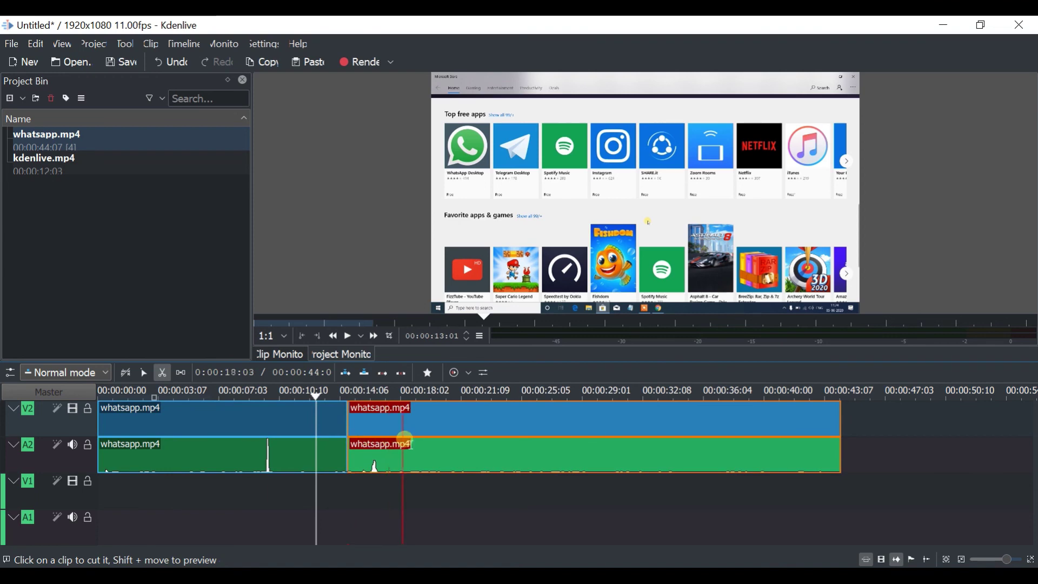
click(451, 439)
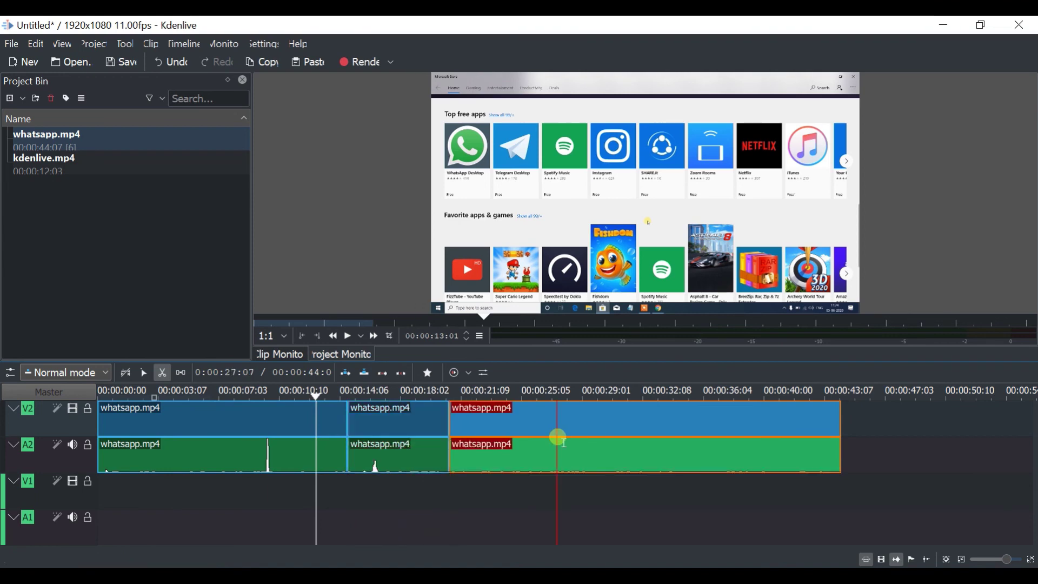
click(630, 437)
click(758, 436)
click(257, 454)
click(190, 448)
key(s)
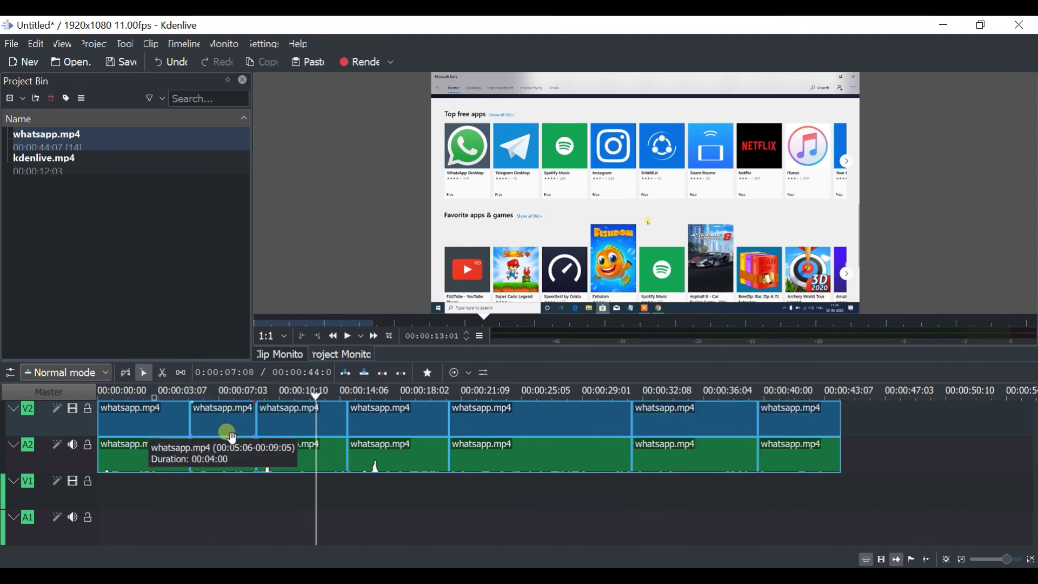
Delete the second whatsapp.mp4 piece, spanning 00:05:06 to 00:09:05, from the timeline
click(233, 429)
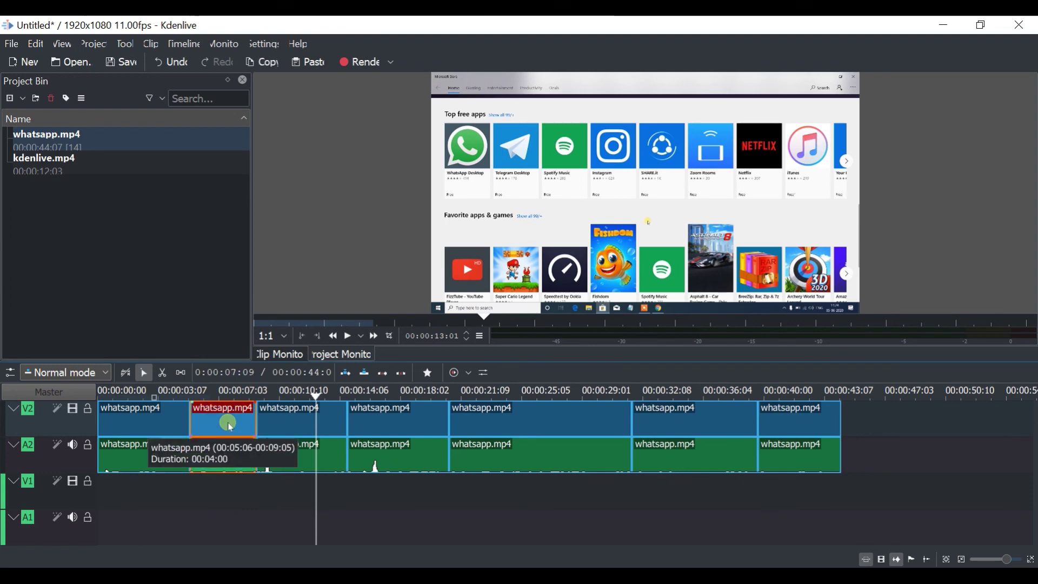
right_click(233, 429)
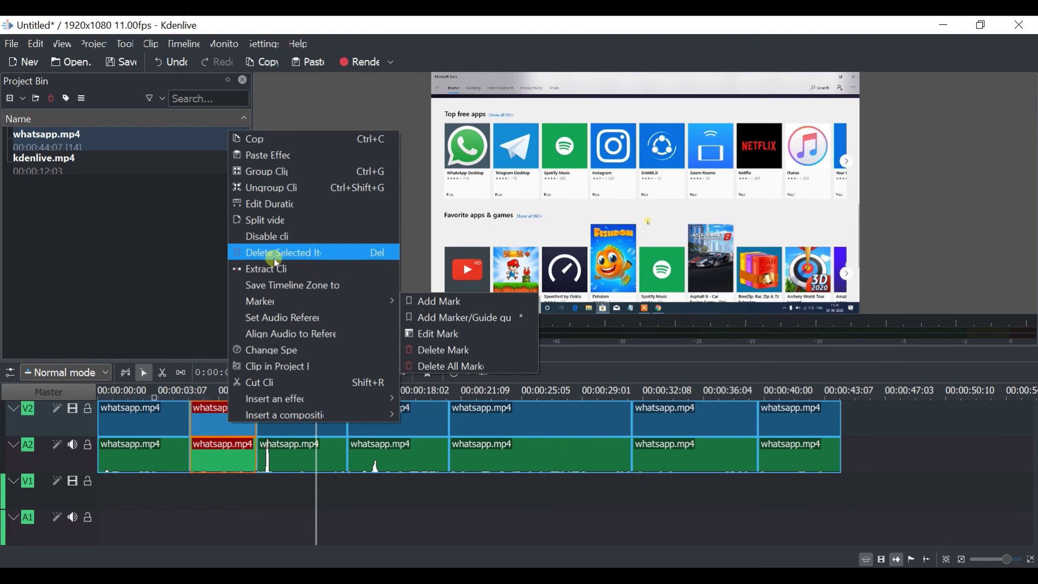
click(227, 446)
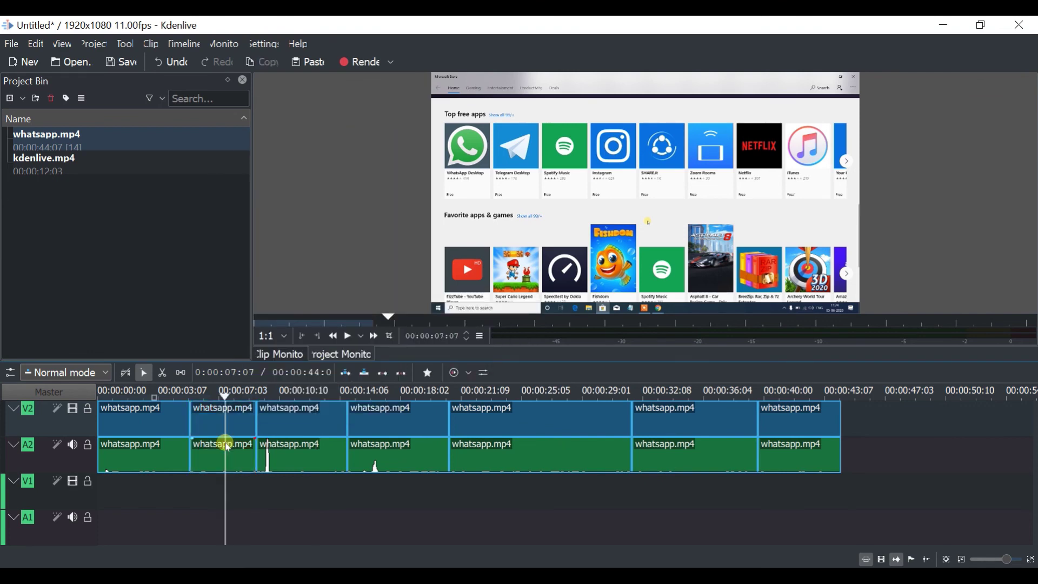
click(242, 431)
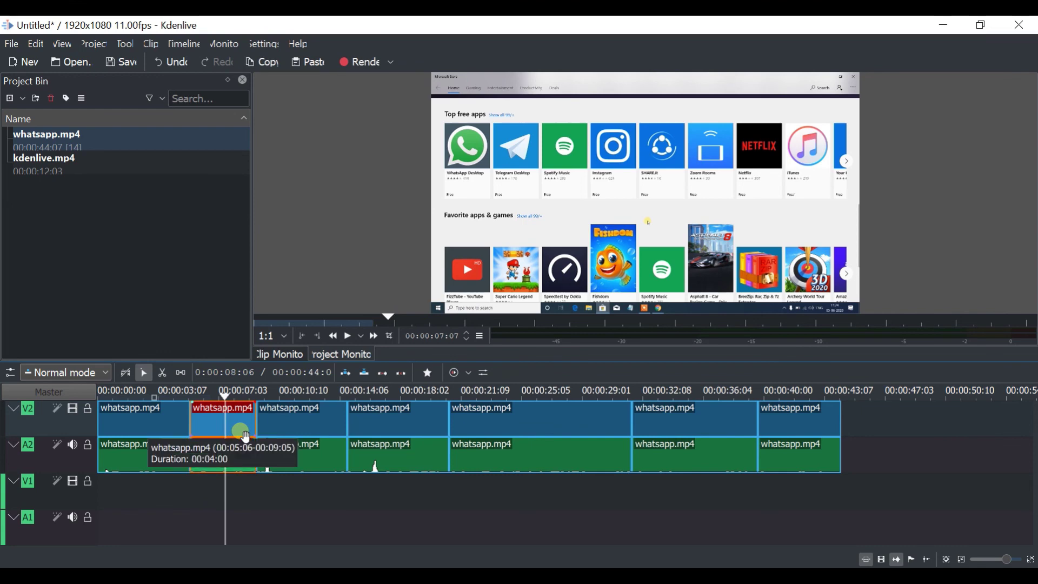
key(Delete)
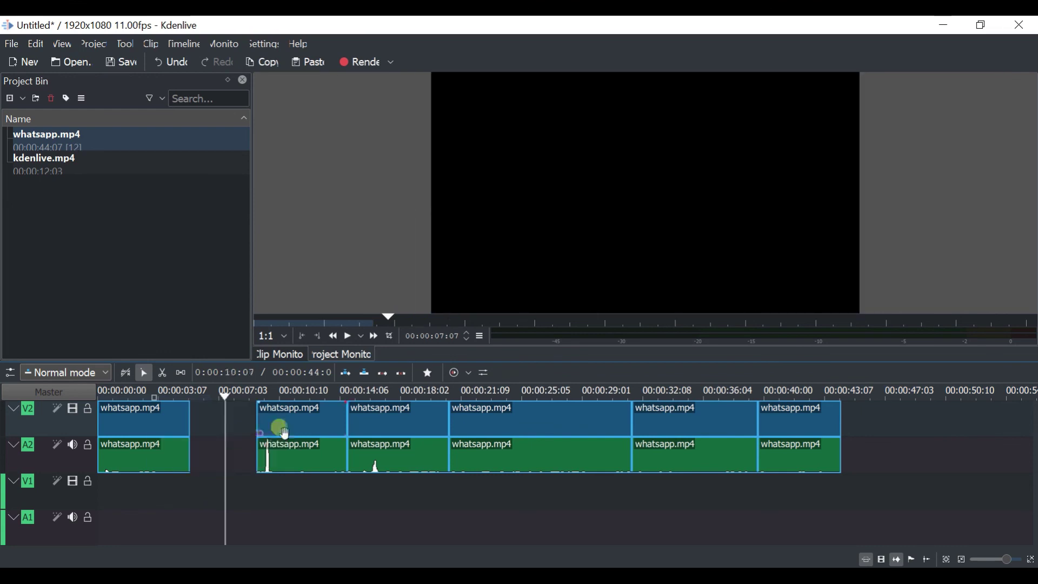
Close the gap left by the deleted piece by moving the following whatsapp.mp4 pieces up against the ones before them
drag(304, 428, 236, 427)
drag(381, 428, 313, 428)
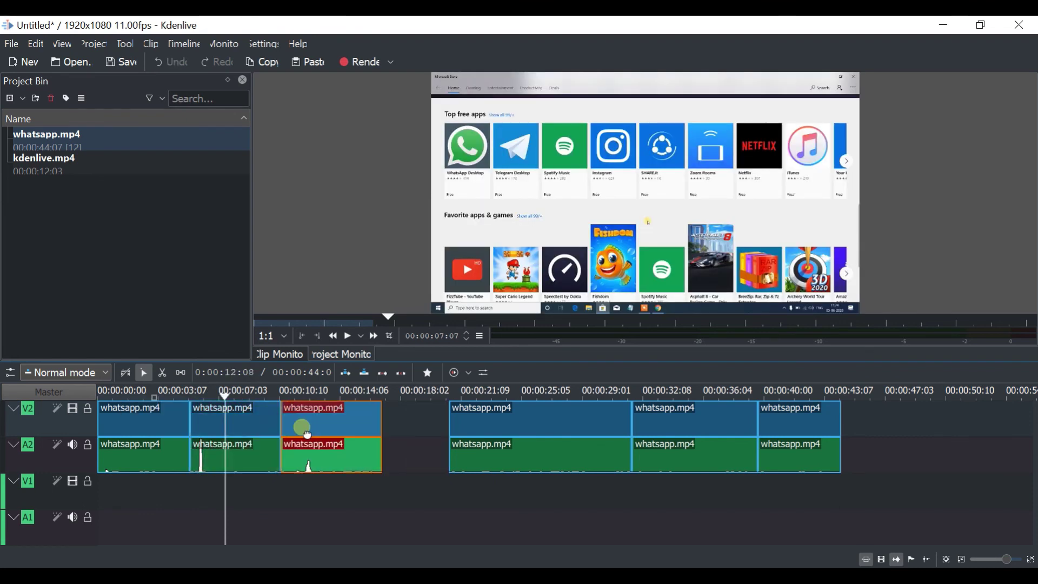
drag(489, 423, 422, 426)
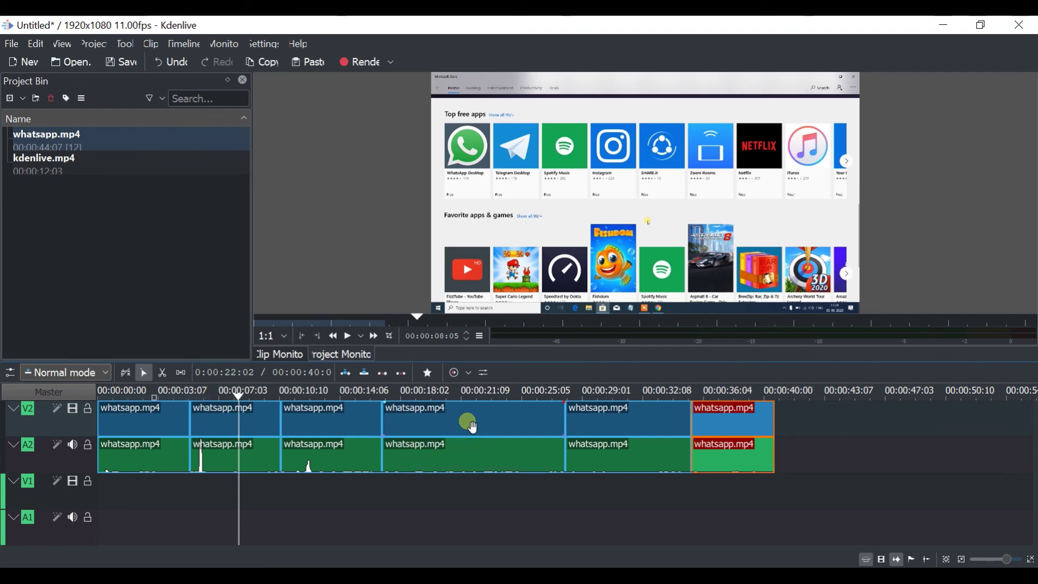
Split the fourth whatsapp.mp4 piece near its middle at about 00:00:22 with the Razor tool, and return to the Selection tool
key(x)
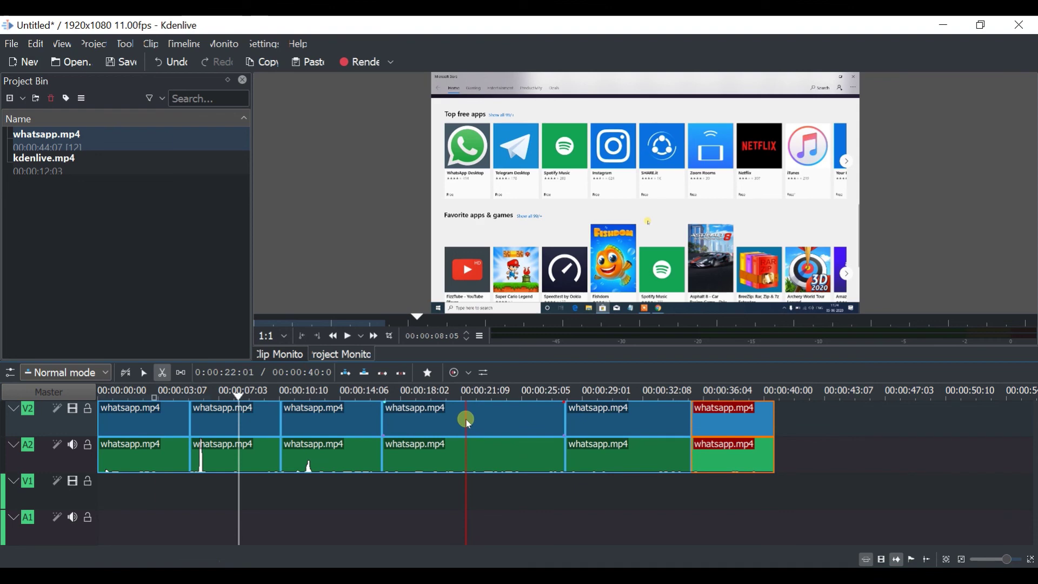
click(474, 422)
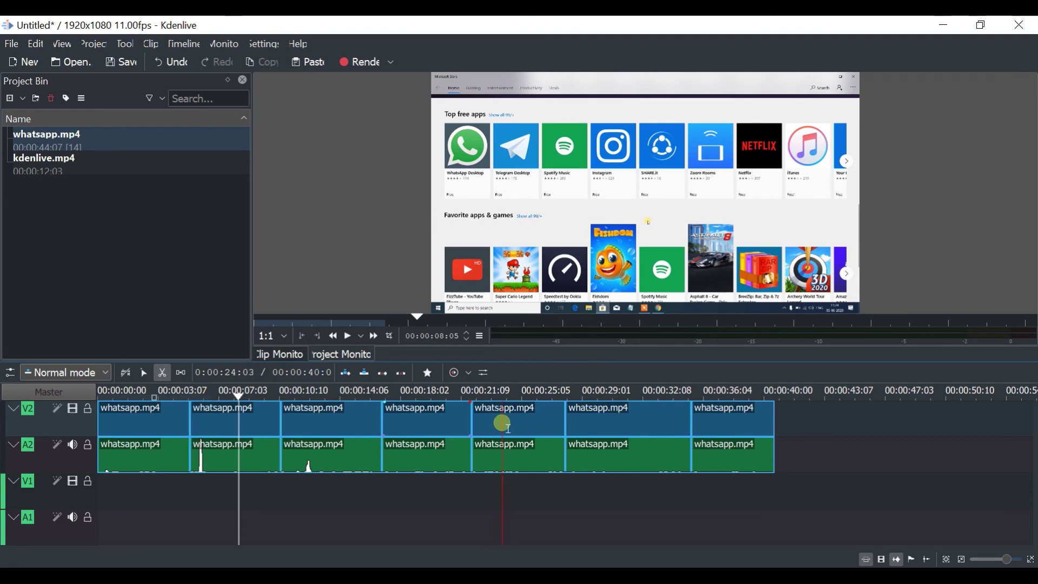
key(s)
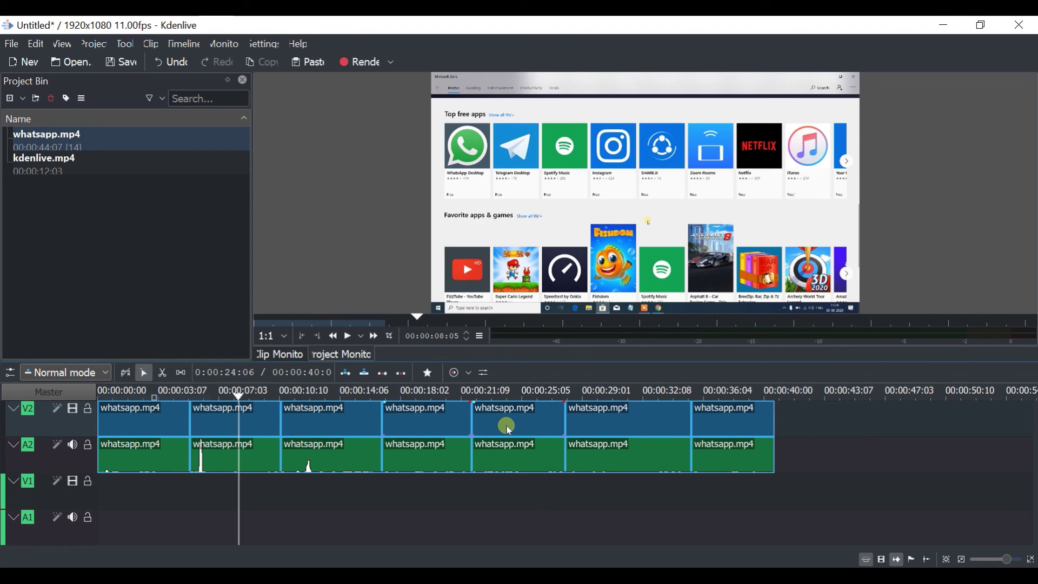
Jump the playhead forward to the next cut between the whatsapp.mp4 pieces
key(alt+Right)
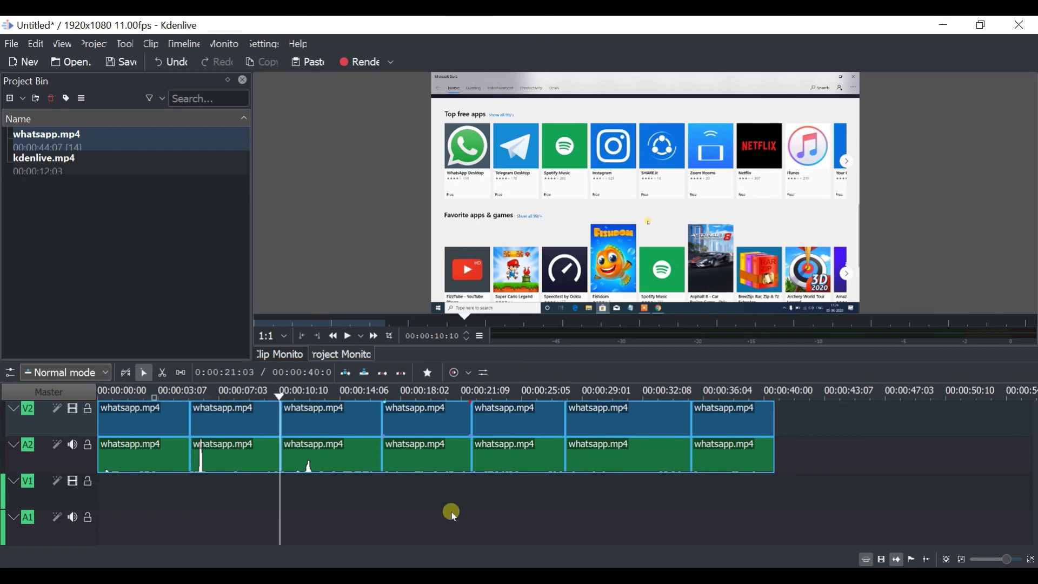